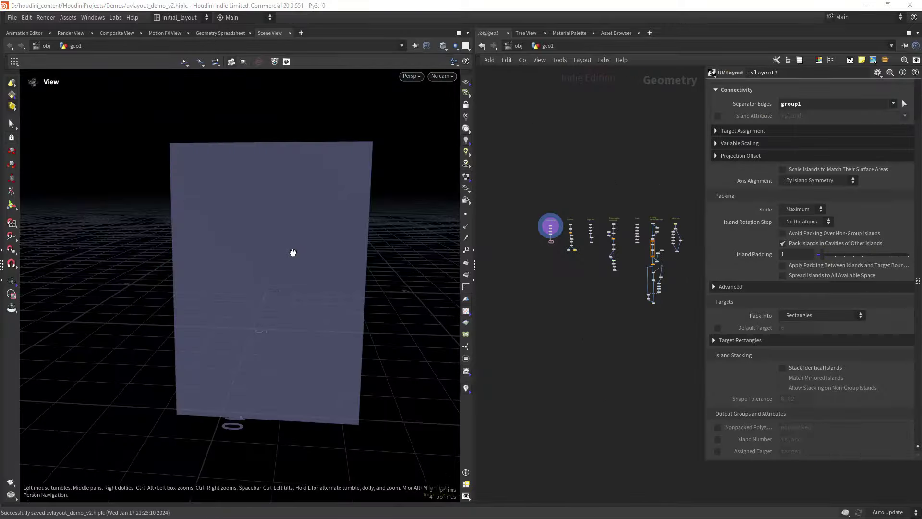
Step: Display the output of grid1 and the following geometry nodes in the Separator Edges network
scroll(292, 253, down, 3)
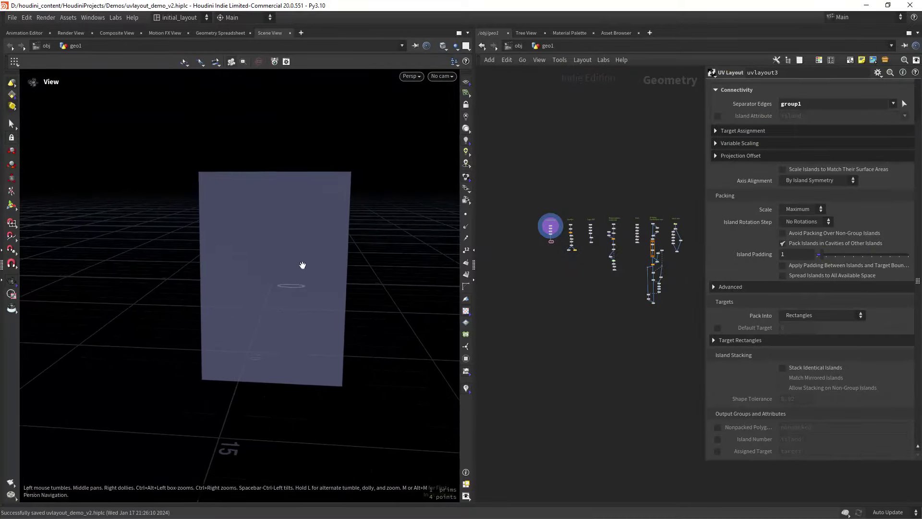
drag(302, 266, 337, 261)
scroll(539, 269, up, 2)
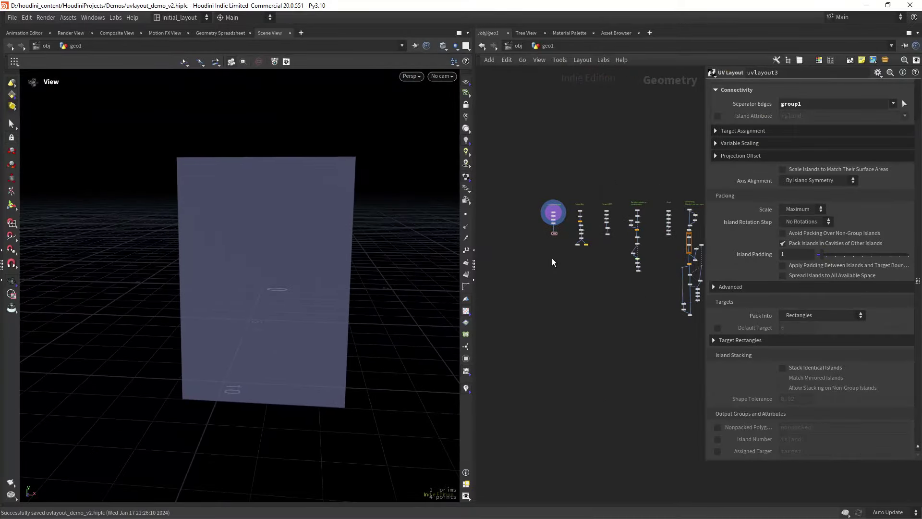
scroll(325, 265, up, 2)
scroll(546, 259, up, 5)
middle_drag(609, 135, 608, 232)
scroll(558, 266, up, 4)
scroll(572, 228, up, 2)
click(538, 229)
click(572, 248)
drag(388, 222, 419, 257)
Step: Display uvunwrap1 and view its islands in the UV viewport
click(573, 280)
drag(328, 261, 260, 275)
key(space+5)
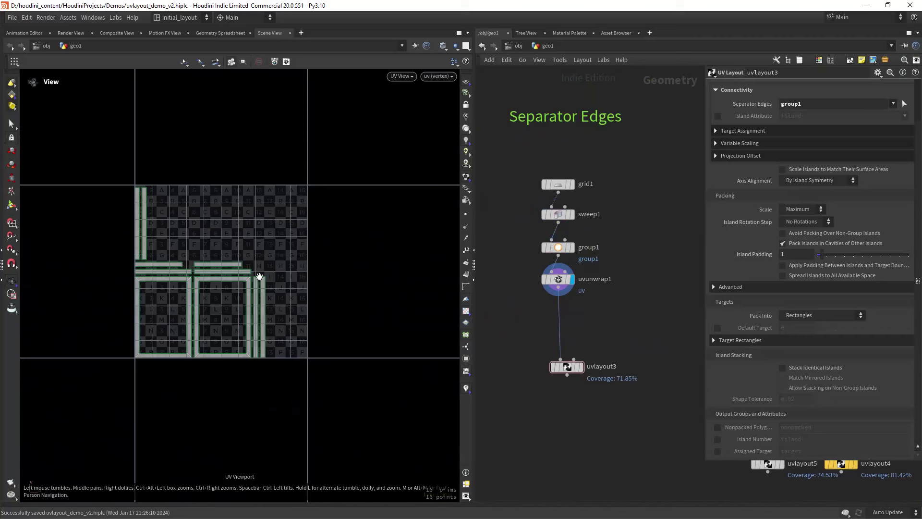
scroll(259, 276, up, 2)
drag(604, 329, 529, 403)
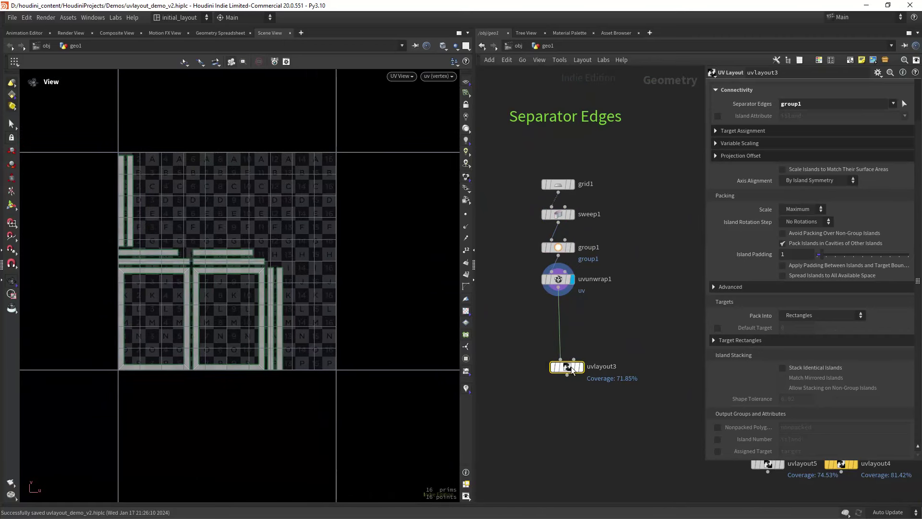
Step: Display uvlayout3 packed with group1 as its separator edges, and view the textured frame in perspective
scroll(756, 139, up, 2)
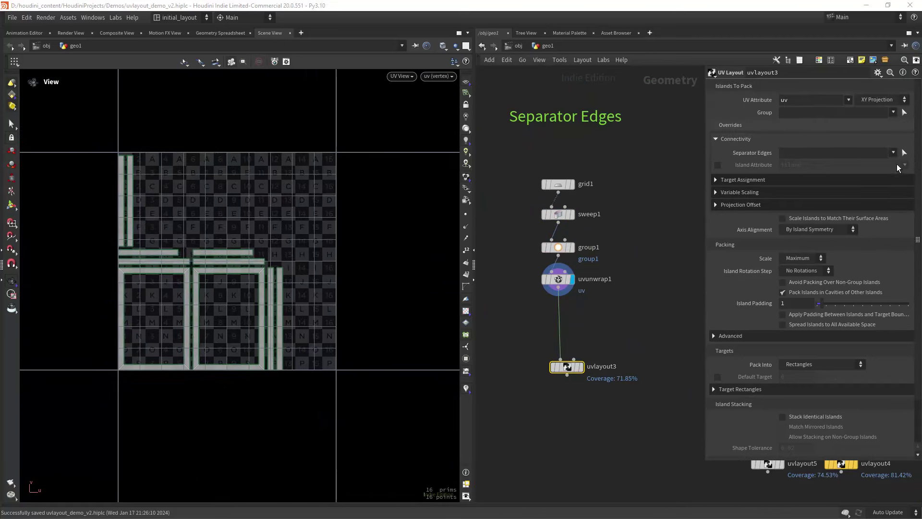
click(579, 367)
click(898, 164)
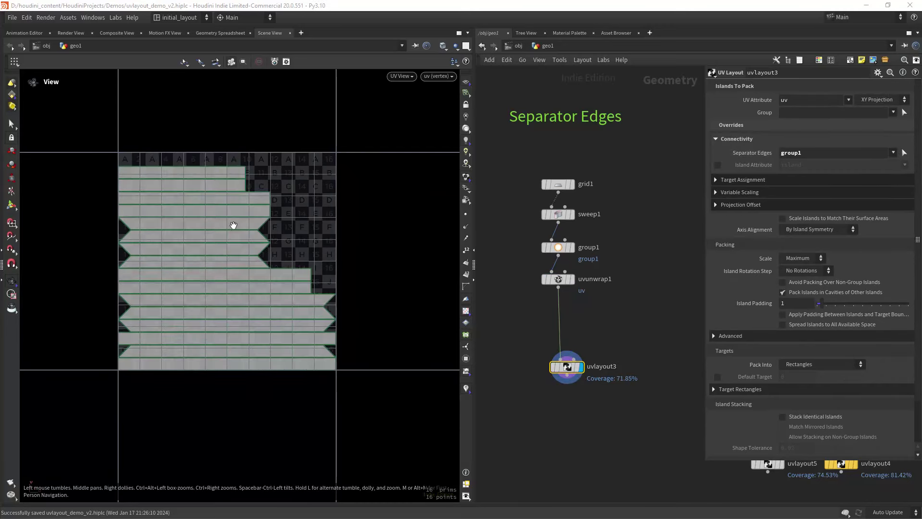
scroll(557, 365, down, 5)
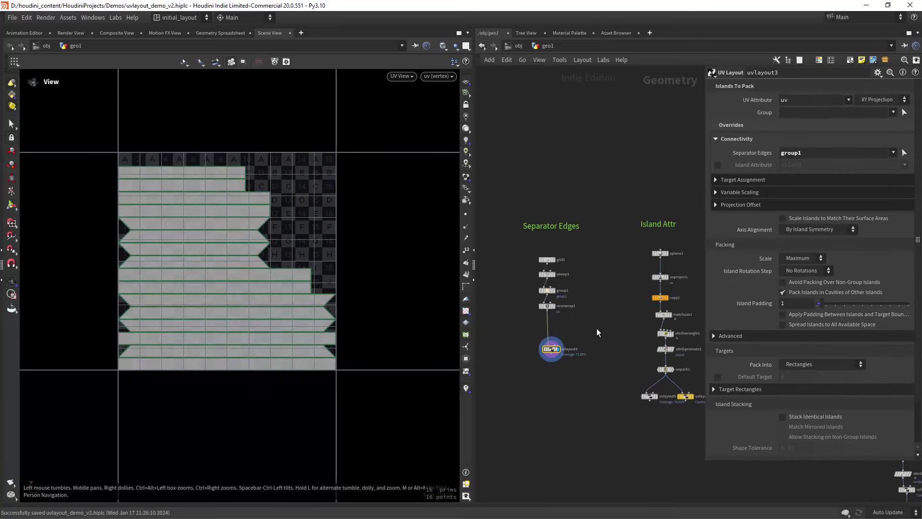
key(space+1)
drag(281, 294, 323, 270)
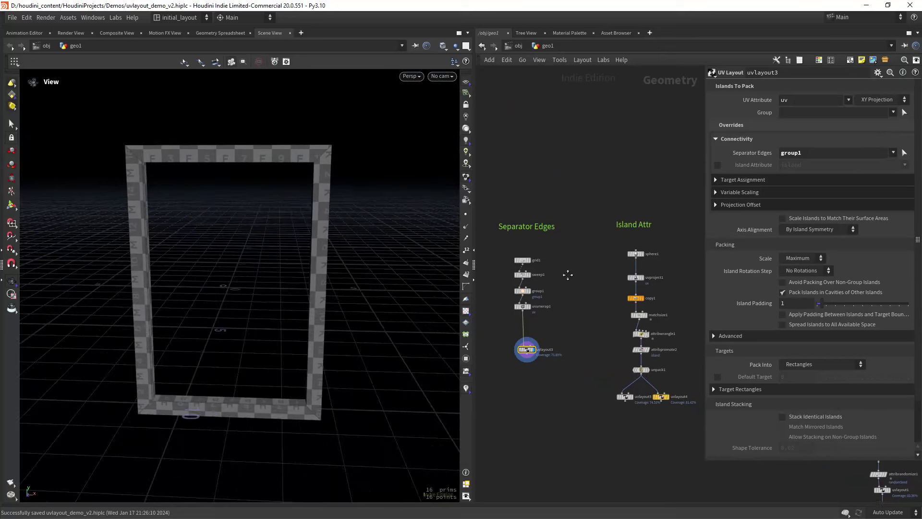
Step: Clear uvlayout3's separator edges to compare the frame's texture, and restore group1
middle_drag(527, 380, 533, 328)
scroll(533, 328, up, 5)
click(895, 164)
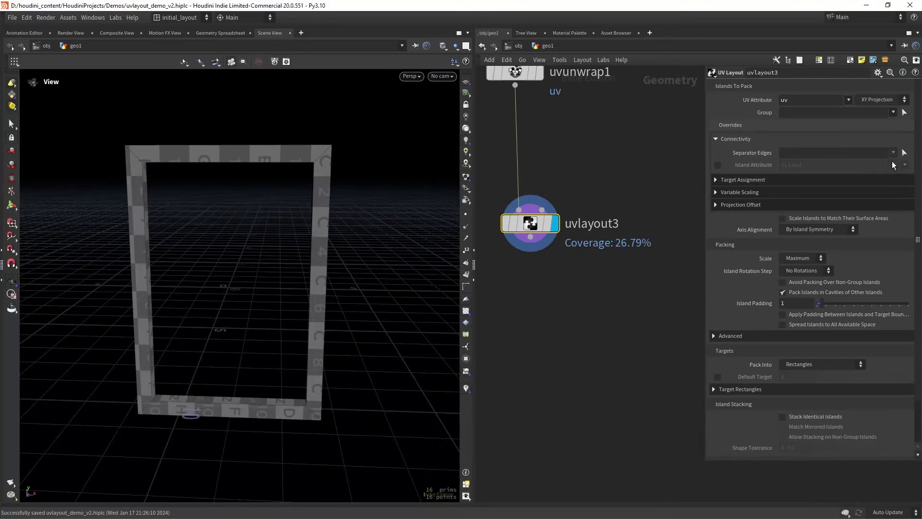
key(ctrl+z)
Step: Go through sphere1, uvproject1 and copy1 in the Island Attr network, displaying the row of copied spheres
scroll(624, 305, down, 6)
middle_drag(648, 267, 592, 276)
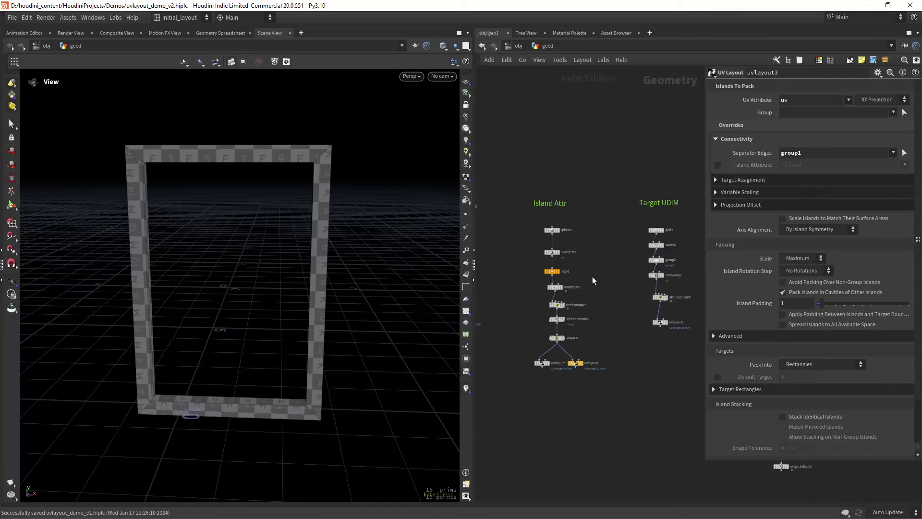
scroll(576, 257, up, 5)
middle_drag(592, 243, 642, 216)
scroll(625, 217, up, 1)
scroll(623, 215, down, 1)
click(596, 199)
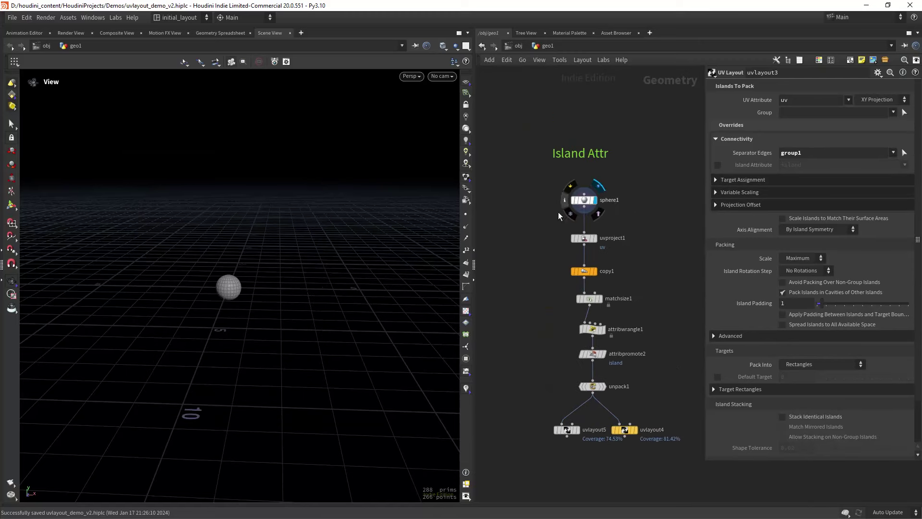
click(615, 236)
click(600, 259)
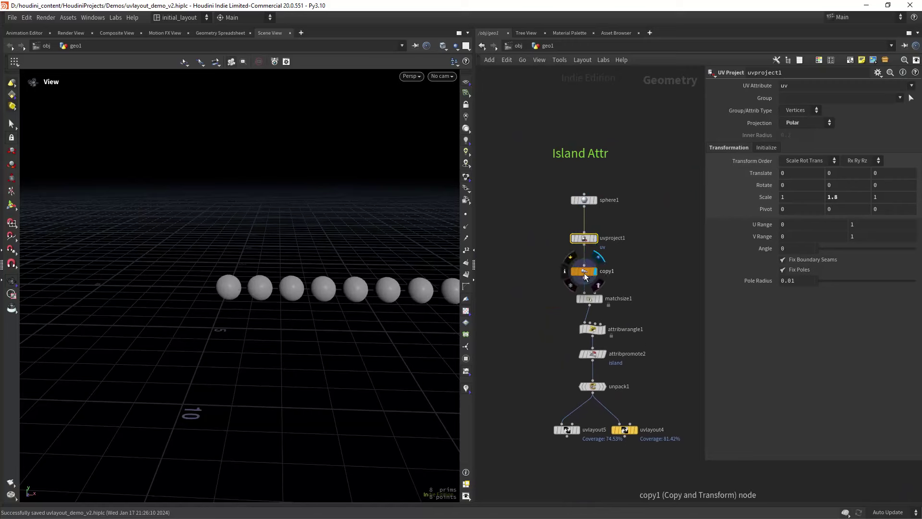
click(585, 272)
Step: Display the matchsize1 output and examine the island attribute setup in attribwrangle1 and attribpromote2
click(606, 286)
middle_drag(646, 261, 639, 226)
scroll(631, 240, up, 1)
middle_drag(612, 281, 626, 238)
scroll(626, 239, up, 1)
click(602, 259)
click(588, 259)
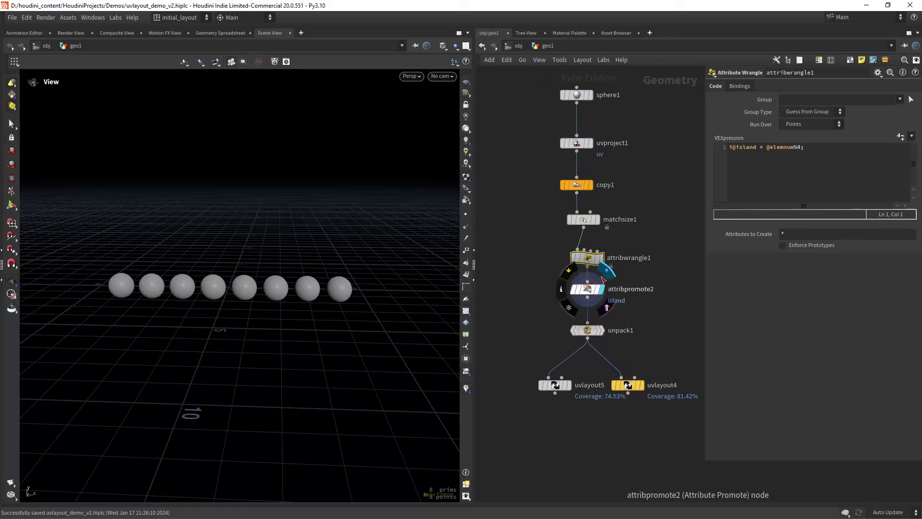
click(586, 291)
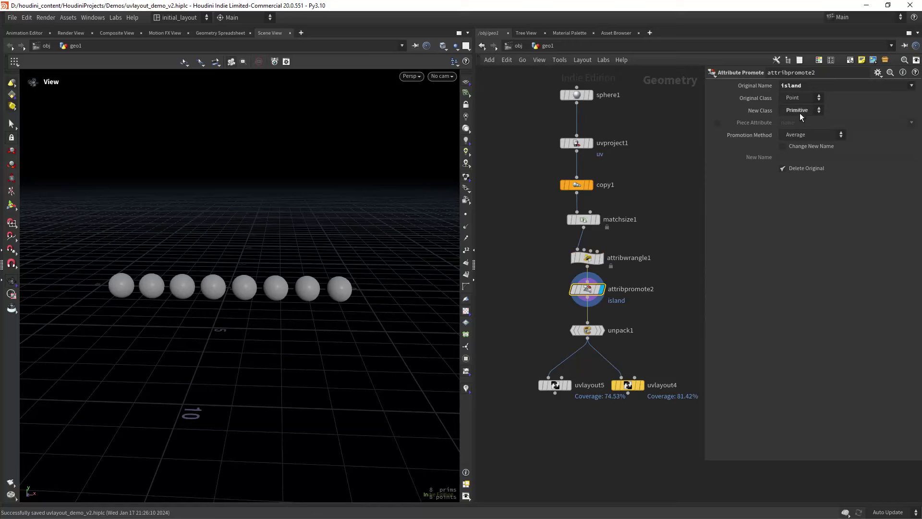
Step: Display unpack1 and visualize its island primitive attribute on the spheres
click(607, 313)
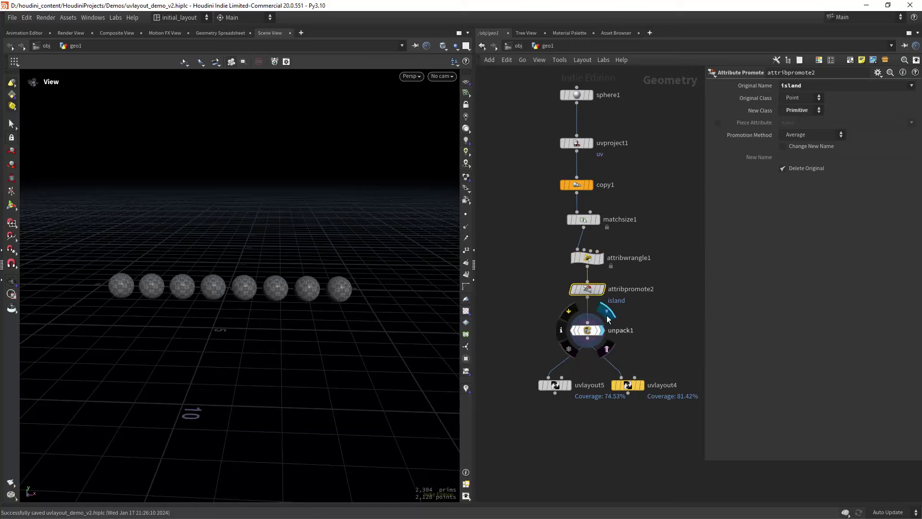
middle_click(574, 335)
click(639, 323)
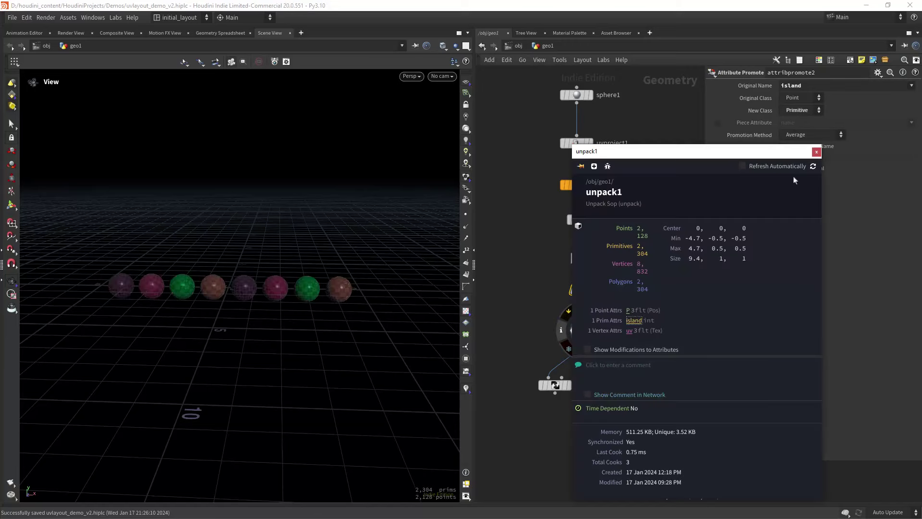
click(814, 154)
scroll(181, 297, up, 3)
middle_drag(182, 302, 233, 342)
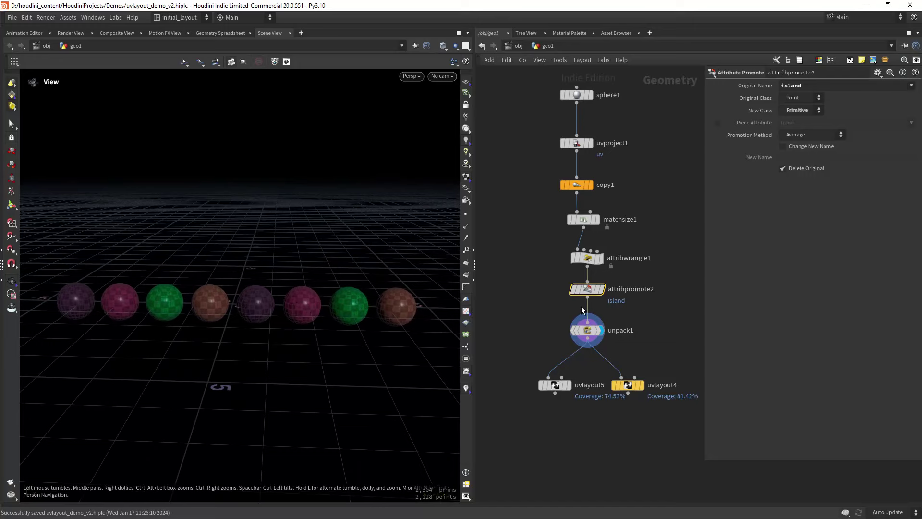
Step: Display uvlayout5's packing of the spheres in the UV viewport
middle_drag(668, 326, 667, 289)
scroll(656, 291, up, 1)
middle_drag(635, 327, 633, 308)
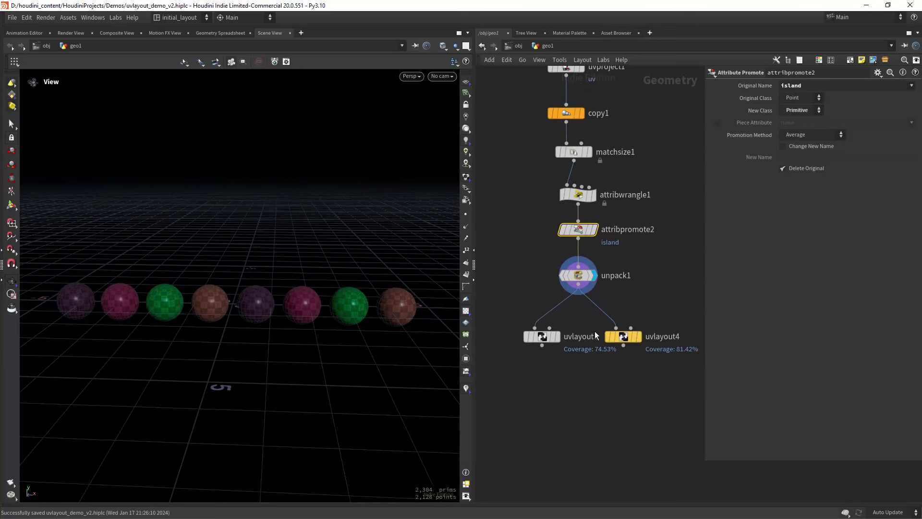
scroll(581, 341, up, 3)
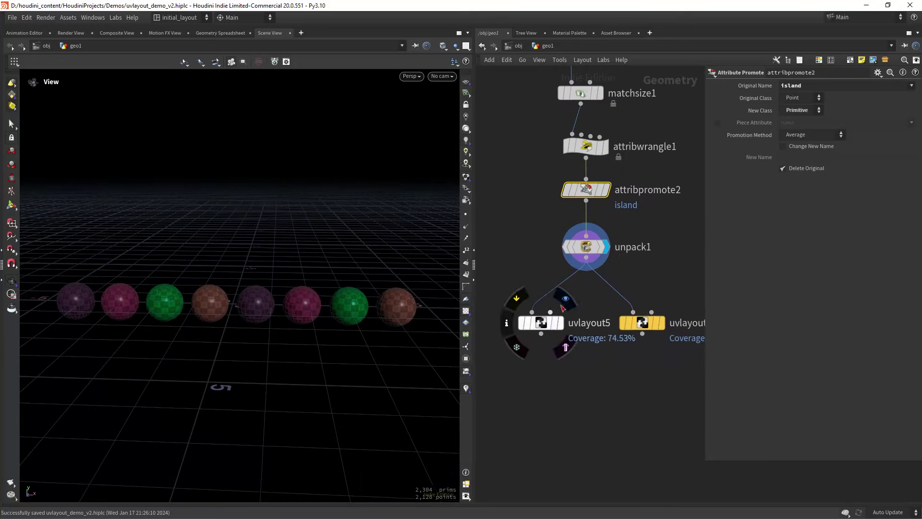
click(566, 299)
key(space+5)
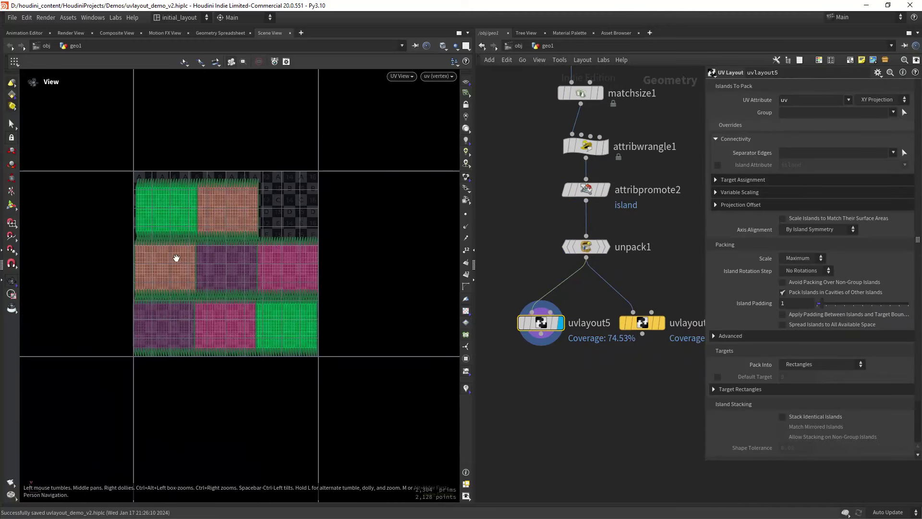
Step: Display uvlayout4's packing by island attribute and check it against attribwrangle1's expression
middle_drag(673, 307, 604, 304)
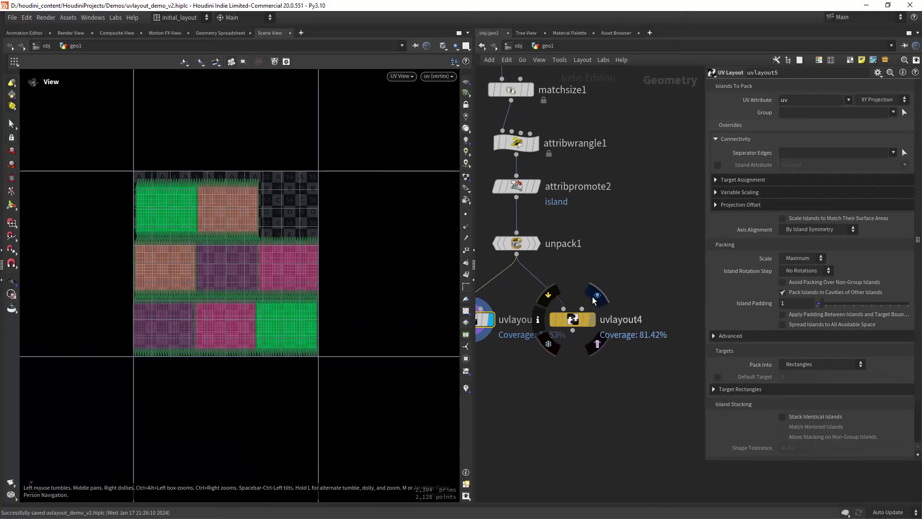
click(595, 297)
middle_drag(519, 179, 566, 204)
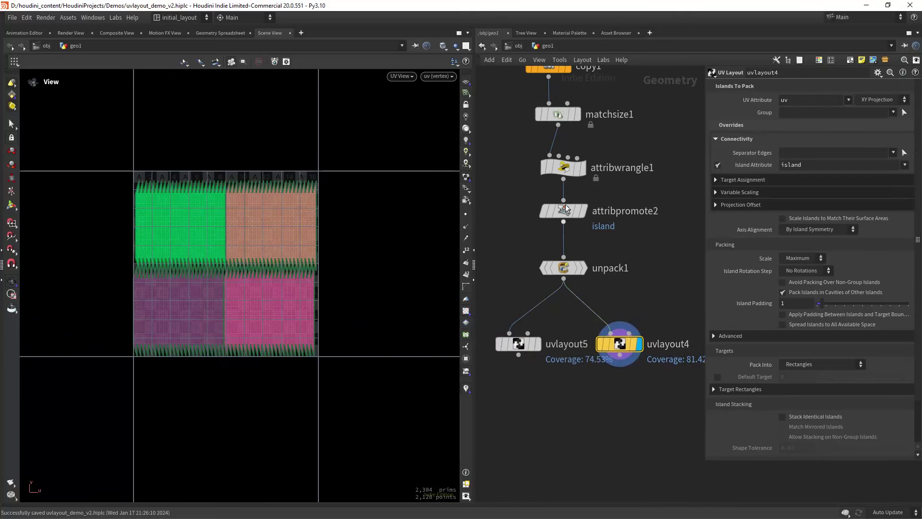
click(560, 167)
click(617, 350)
Step: Try a modulo of 2 in attribwrangle1's island expression, and restore it to 4
click(563, 167)
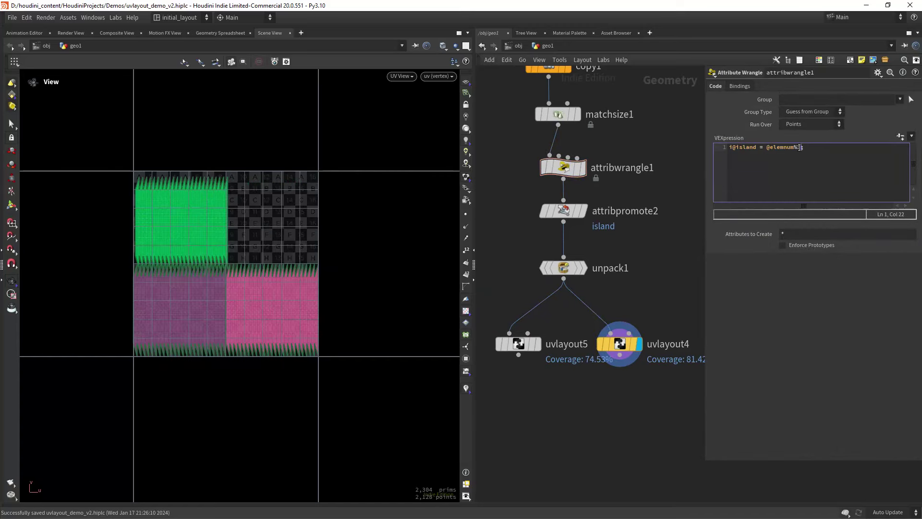
key(BackSpace)
text(2)
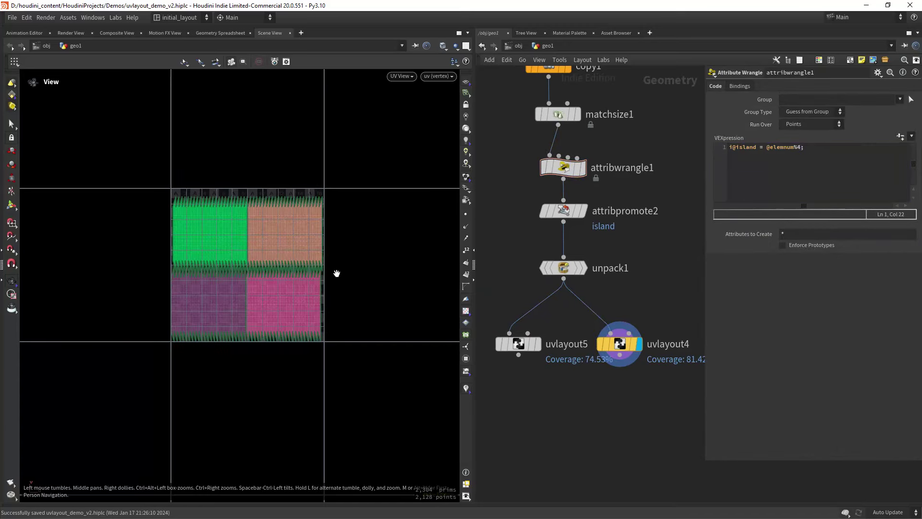
Step: Return to the perspective view and switch off the island attribute visualization from uvlayout4's node info
key(space+1)
right_drag(340, 272, 455, 268)
middle_click(620, 344)
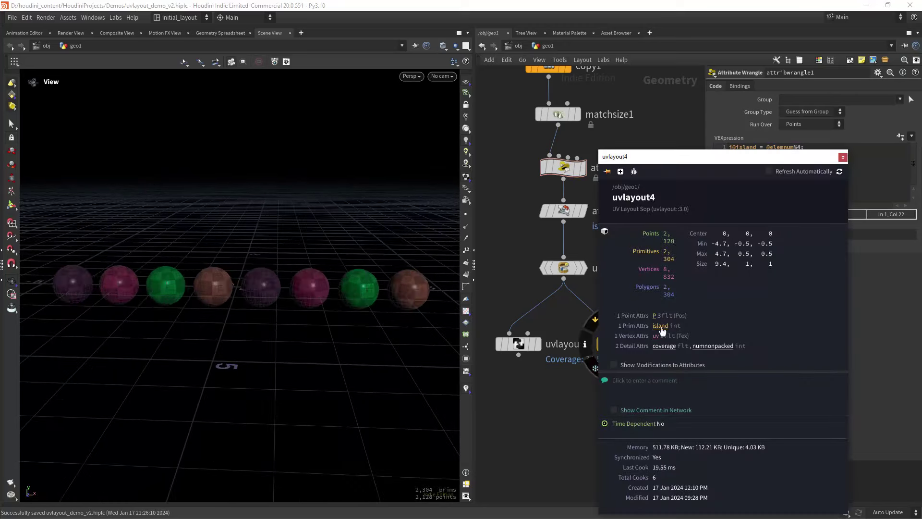
click(662, 328)
Step: Turn off the wireframe over the shaded spheres and inspect the checker texture along the row
drag(346, 300, 364, 290)
key(shift+w)
right_drag(367, 268, 409, 288)
middle_drag(409, 288, 312, 292)
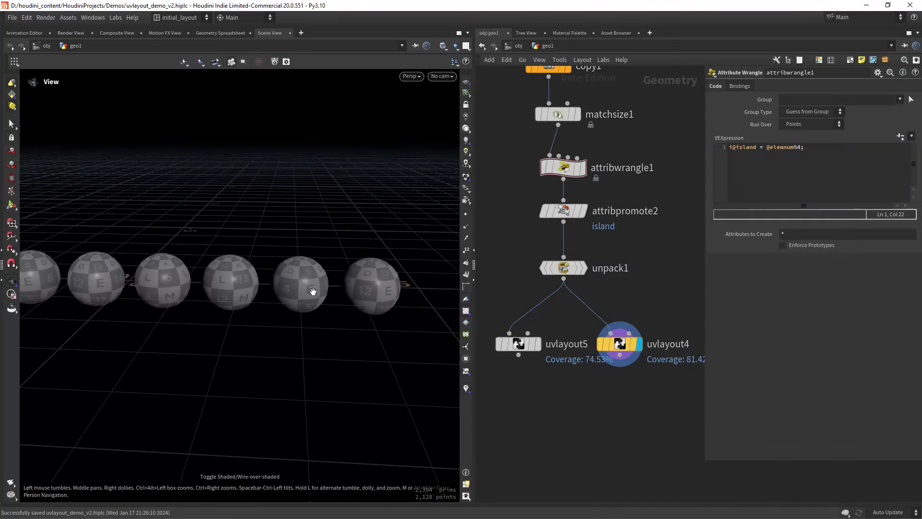
middle_drag(207, 283, 368, 284)
right_drag(198, 290, 263, 291)
middle_drag(263, 291, 209, 297)
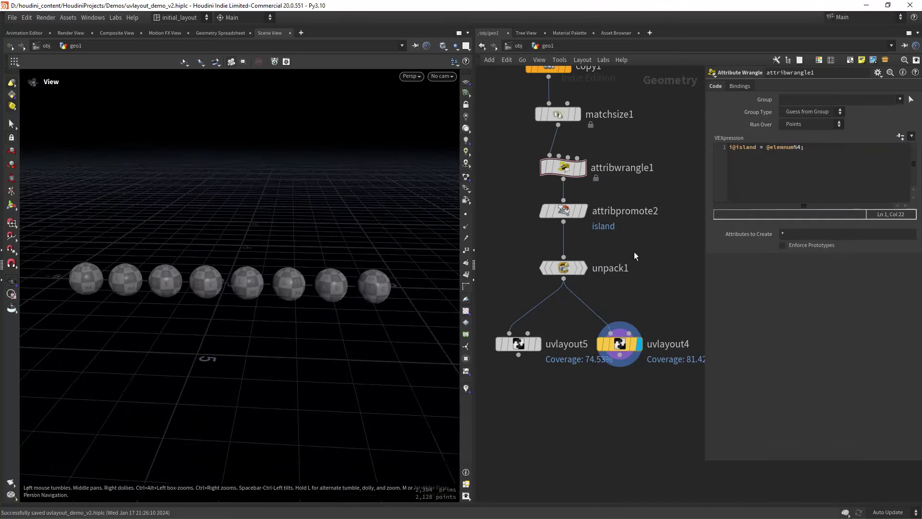
Step: Go to the Target UDIM network and display grid2, group2 and uvunwrap2 in turn
scroll(633, 255, down, 3)
click(583, 311)
middle_drag(665, 202, 619, 305)
middle_drag(687, 178, 596, 260)
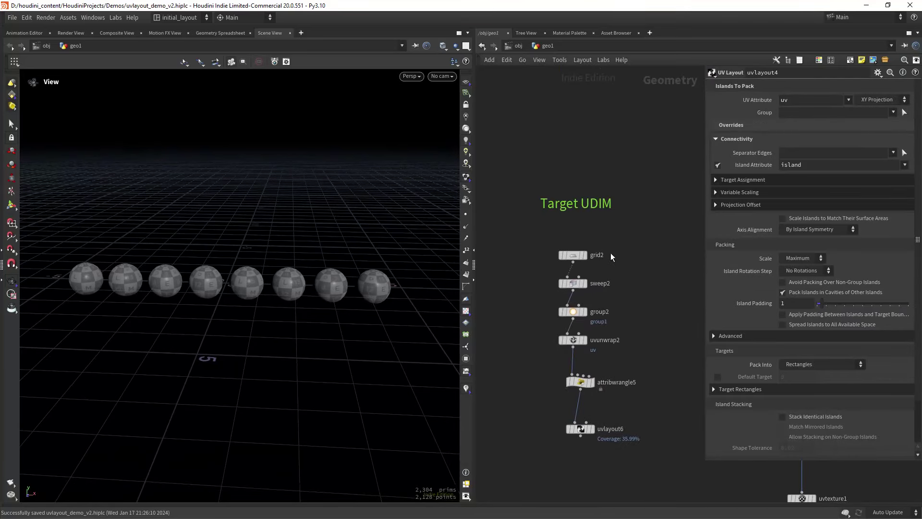
scroll(613, 257, up, 2)
click(580, 257)
click(580, 336)
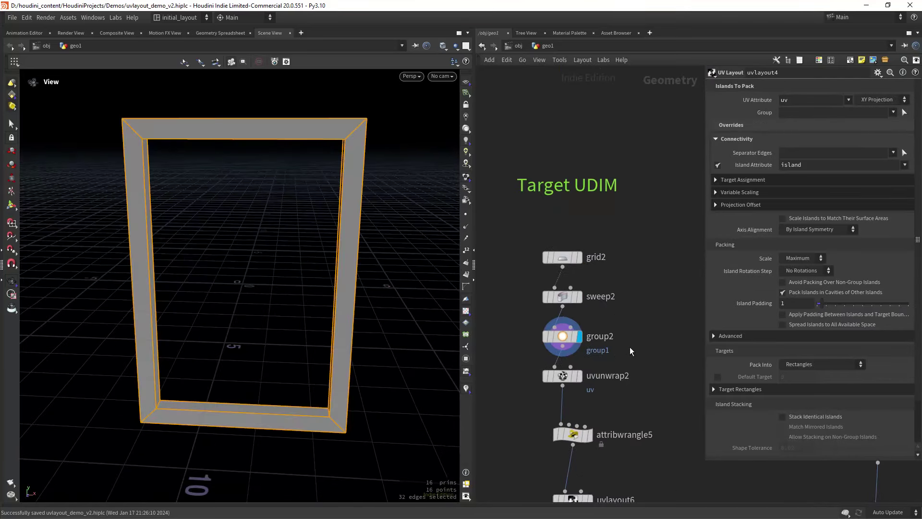
click(582, 309)
Step: Examine attribwrangle5's udim expression and display uvlayout6's result in the UV viewport
click(606, 315)
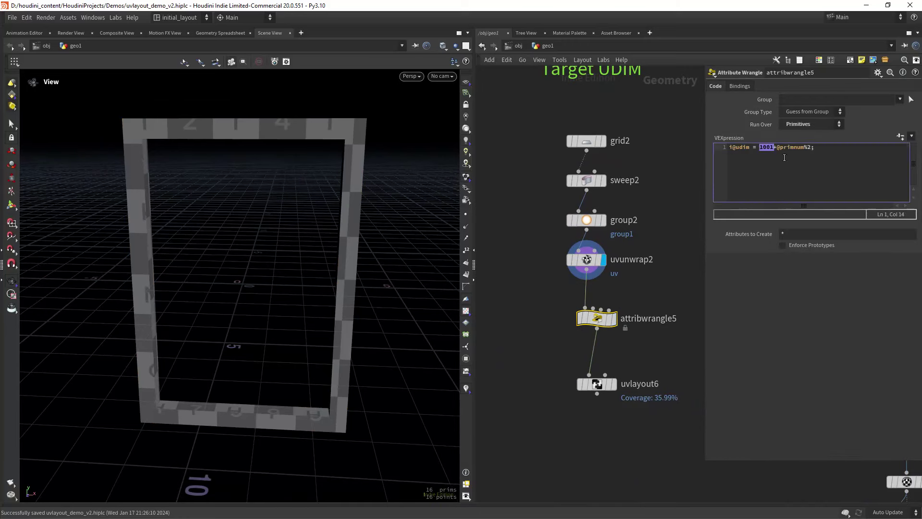
click(614, 317)
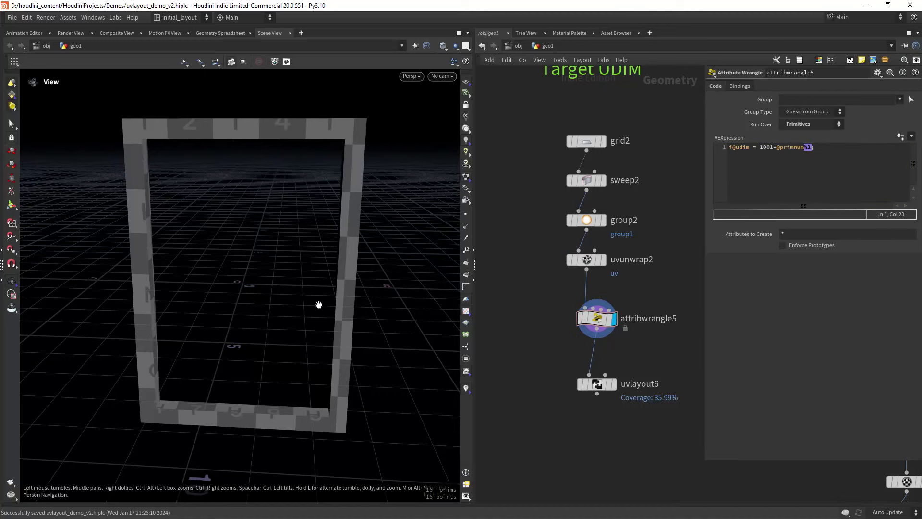
key(space+5)
click(617, 365)
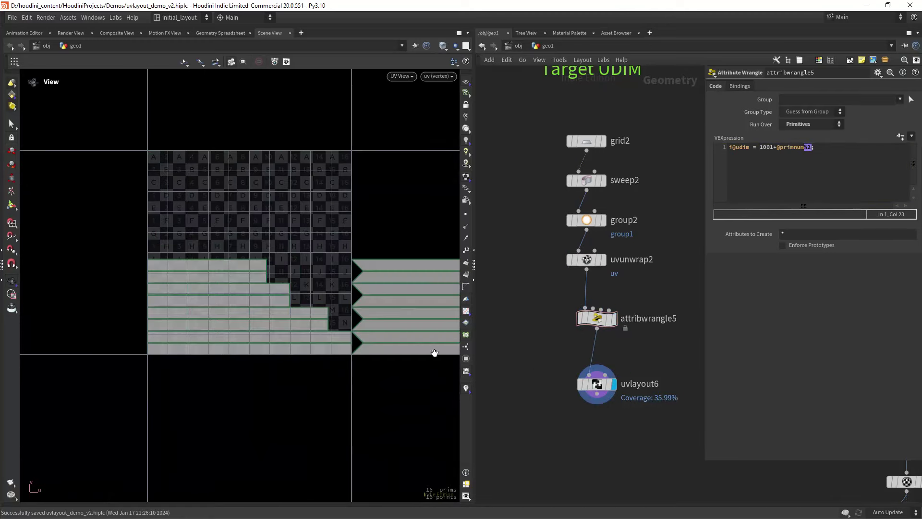
Step: Disable uvlayout6's udim target attribute to compare the packing, and enable it again
click(584, 384)
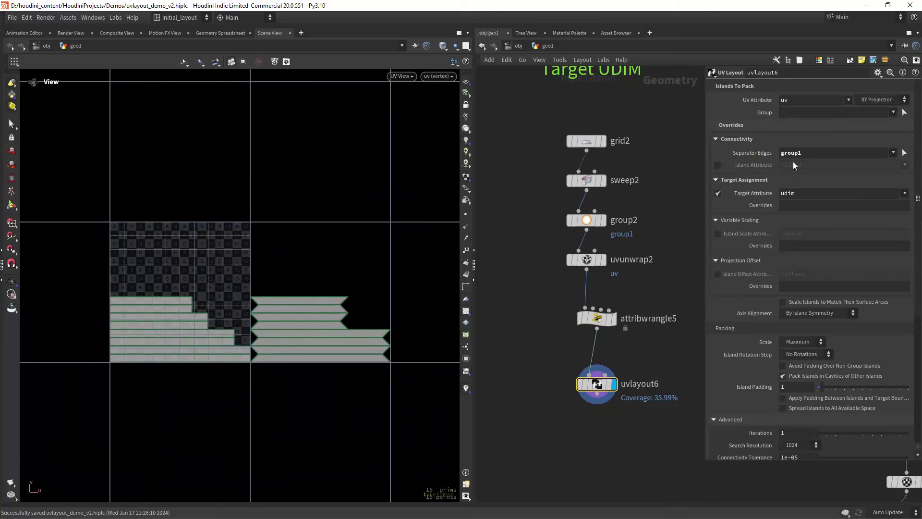
click(717, 193)
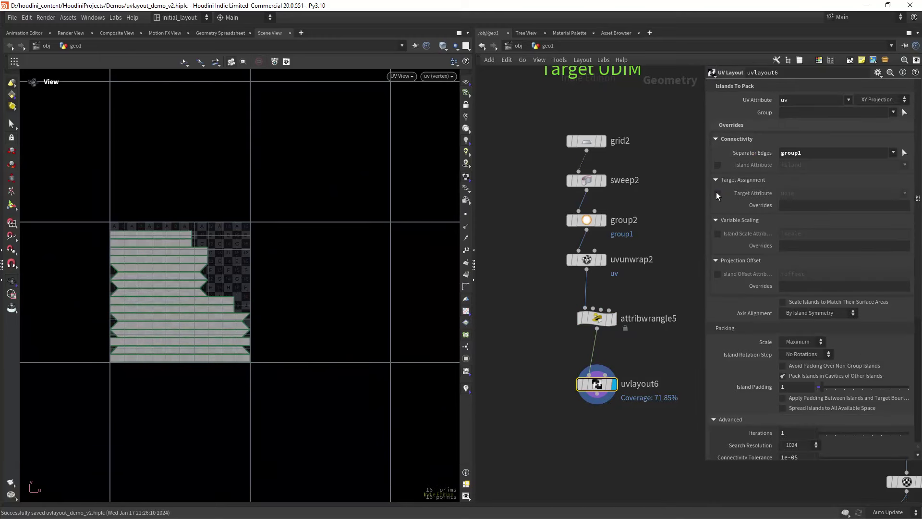
click(717, 193)
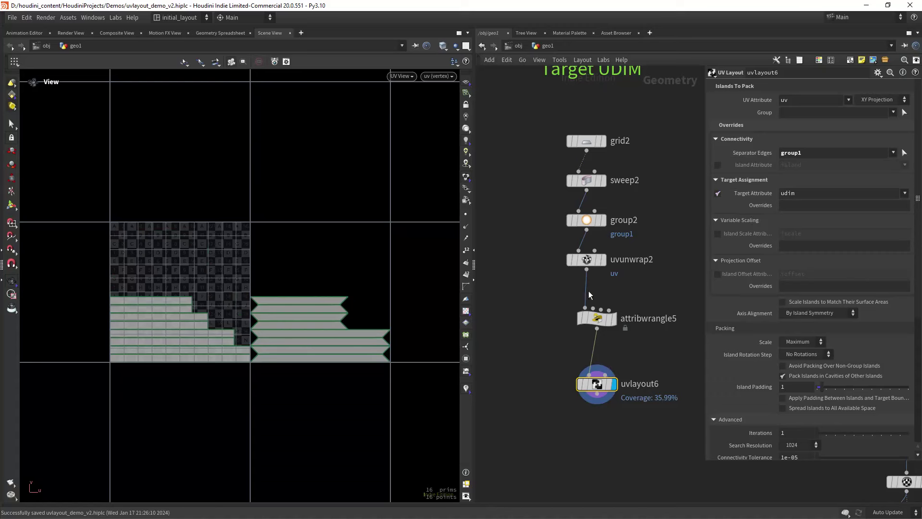
Step: Change the modulus in attribwrangle5's udim expression to spread the islands across three and then four UDIM tiles
drag(626, 338, 625, 336)
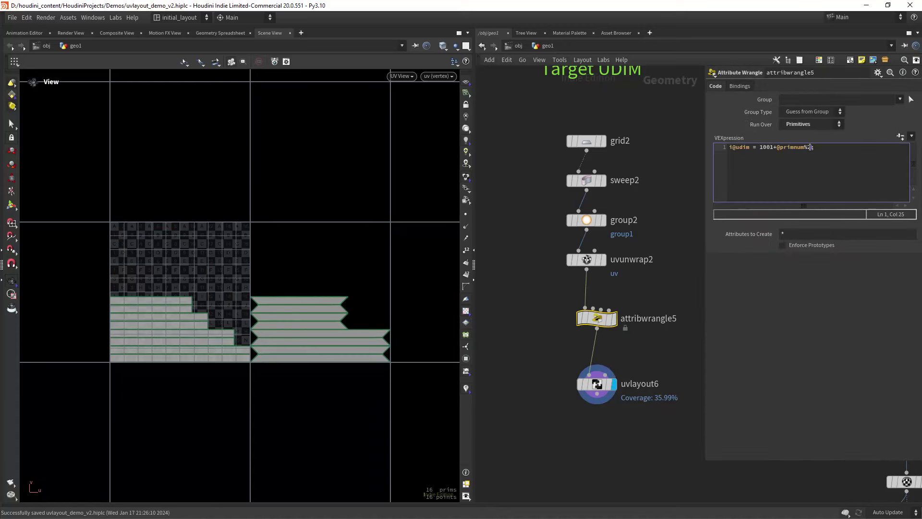
click(545, 274)
middle_drag(447, 288, 347, 287)
scroll(322, 285, down, 2)
scroll(347, 287, up, 1)
scroll(319, 289, up, 1)
click(799, 163)
key(Left)
key(shift+Left)
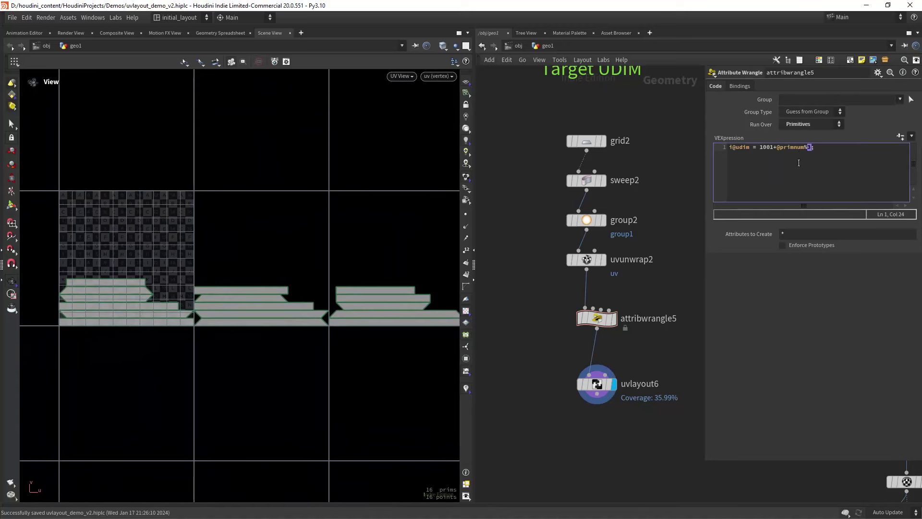
right_drag(353, 292, 336, 294)
middle_drag(336, 294, 309, 297)
right_drag(309, 296, 332, 289)
Step: Compare uvlayout6's axis alignment options None and By Island Position in 3D, and return it to By Island Symmetry
drag(532, 348, 624, 406)
drag(917, 203, 917, 286)
click(830, 183)
click(823, 190)
click(822, 186)
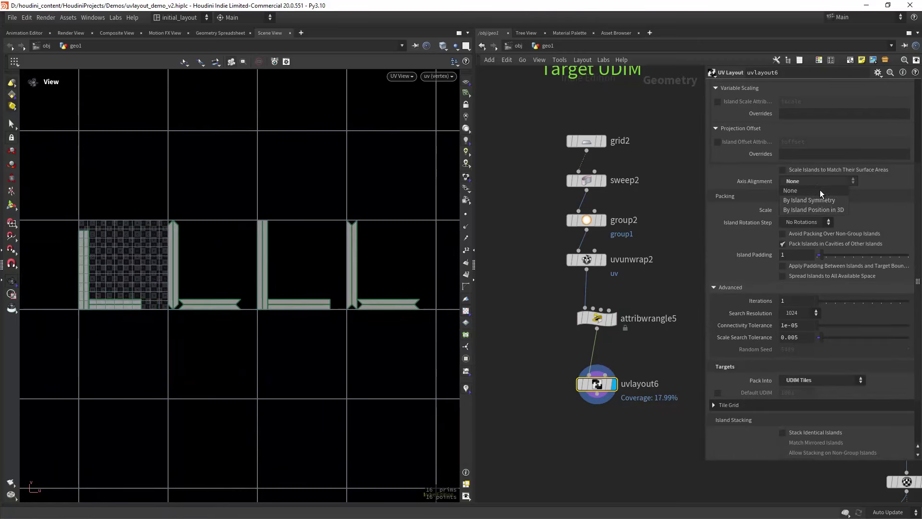
click(822, 208)
click(824, 188)
click(824, 199)
Step: Set uvlayout6's island padding to 13 and apply the padding between the islands and target boundaries
scroll(910, 190, down, 5)
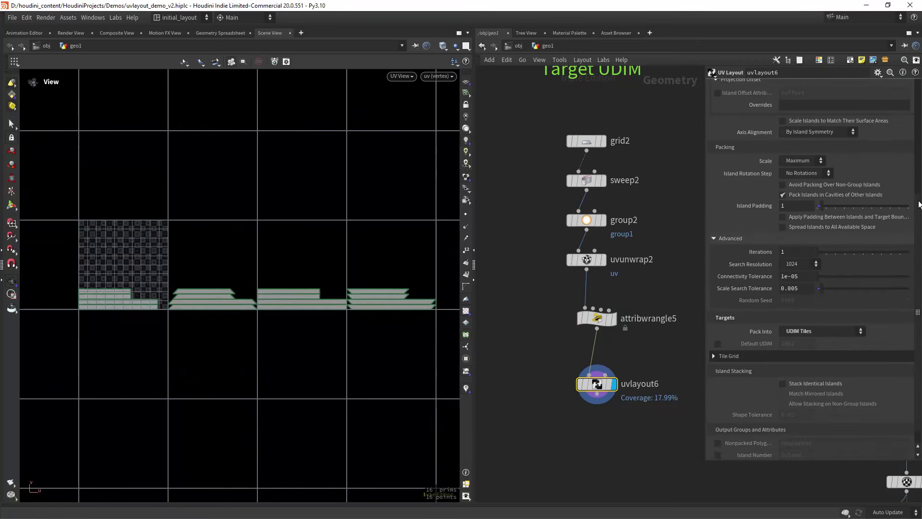
drag(818, 193, 870, 197)
click(843, 204)
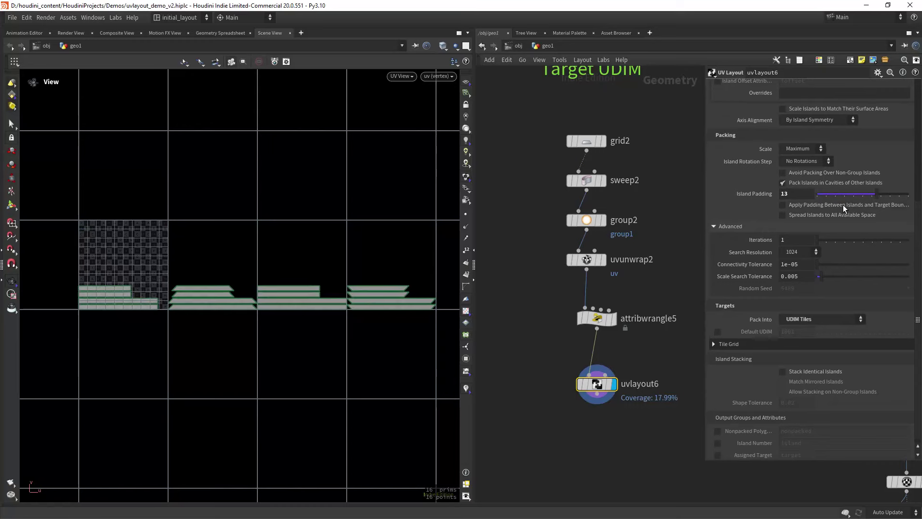
scroll(146, 316, up, 4)
scroll(145, 316, up, 3)
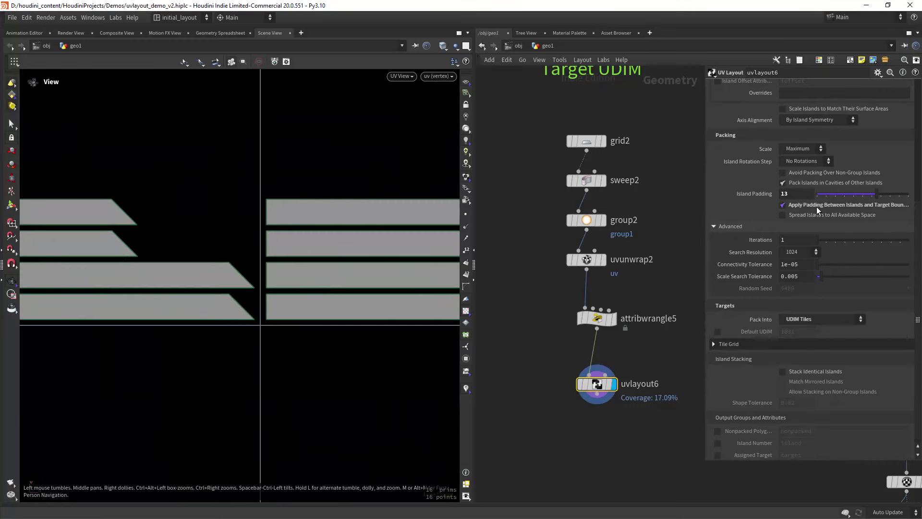
scroll(288, 324, down, 4)
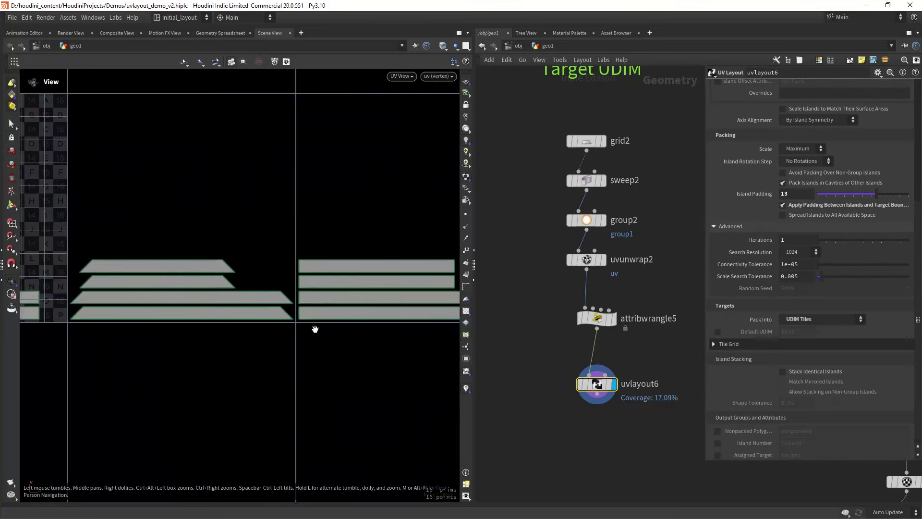
Step: Enable spreading uvlayout6's islands to all available space to compare the packing, and disable it again
click(818, 215)
scroll(281, 304, down, 5)
scroll(281, 304, up, 5)
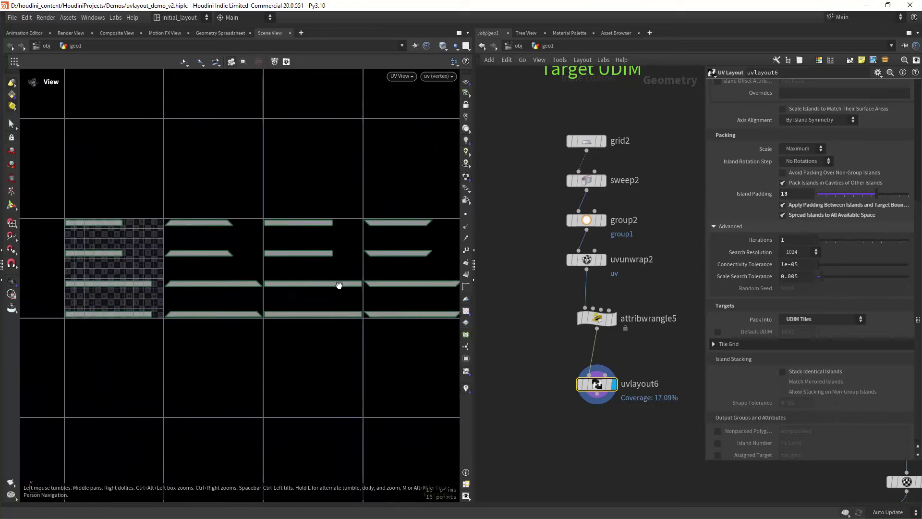
click(815, 213)
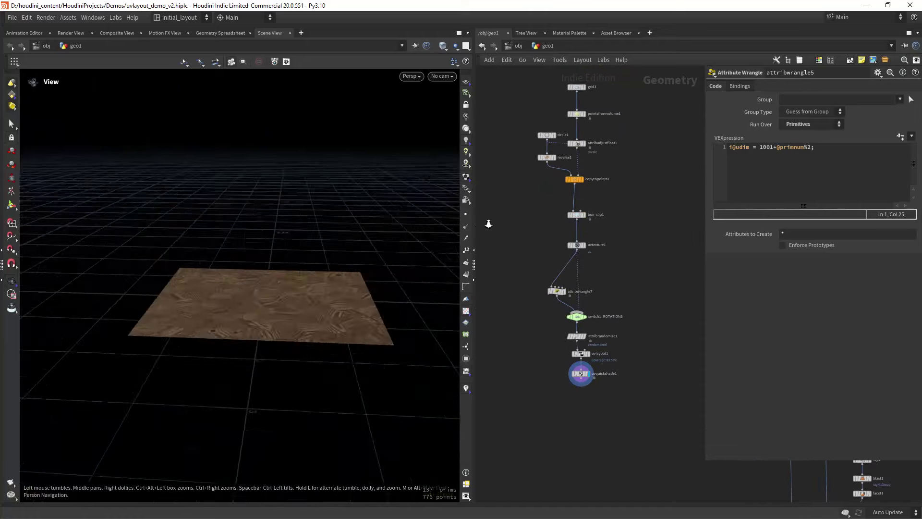
Step: Go to the random seed network and set switch1_ROTATIONS to input 1 to compare the wood texture, then back to 0
right_drag(489, 224, 499, 231)
drag(284, 201, 312, 313)
click(576, 317)
click(827, 86)
scroll(351, 291, down, 1)
scroll(317, 283, down, 1)
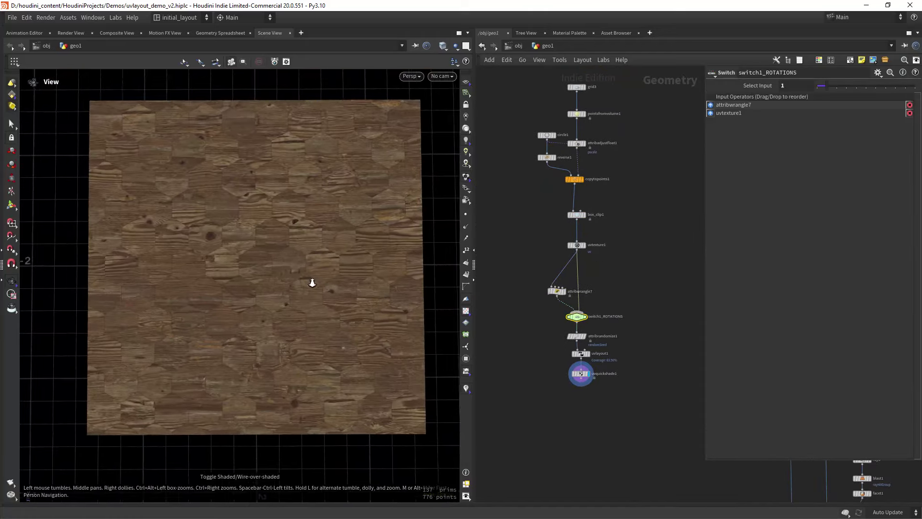
scroll(312, 282, up, 2)
drag(823, 88, 817, 89)
Step: Display copytopoints1, box_clip1 and uvtexture1 in turn, and check uvtexture1's result in the UV viewport
middle_drag(577, 185, 563, 270)
scroll(563, 270, up, 3)
click(573, 246)
scroll(307, 298, down, 4)
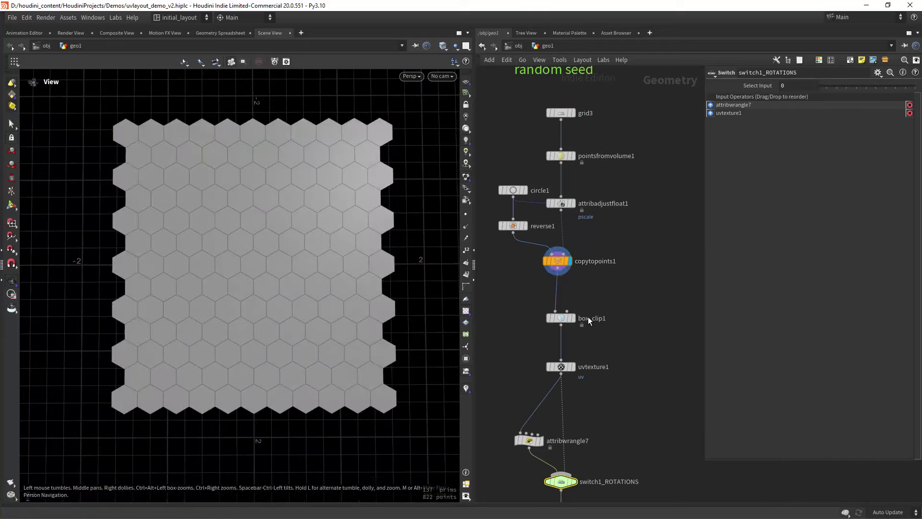
click(577, 303)
middle_drag(593, 353, 596, 316)
scroll(596, 316, up, 2)
click(578, 317)
scroll(319, 298, up, 1)
key(space+5)
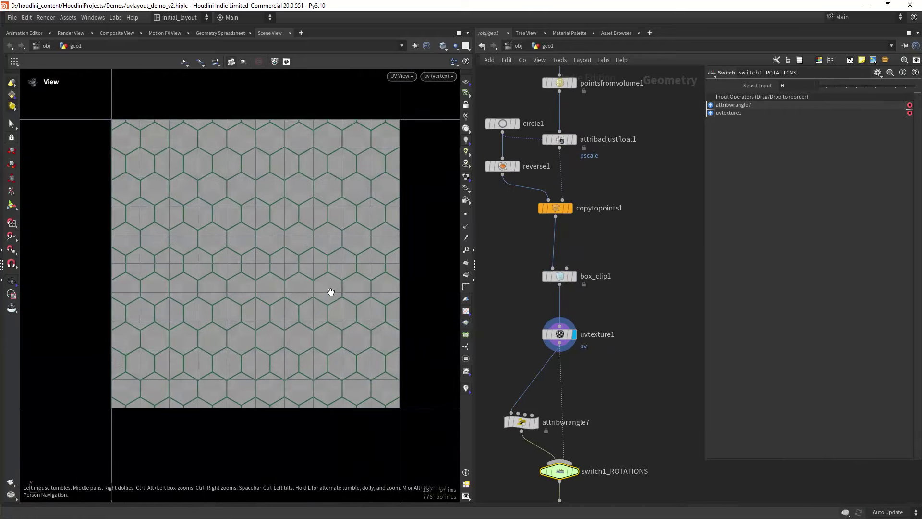
key(space+1)
Step: Display switch1_ROTATIONS in the perspective view and set attribwrangle7's rotation seed to 4
middle_drag(606, 414, 619, 277)
scroll(618, 277, up, 1)
click(596, 319)
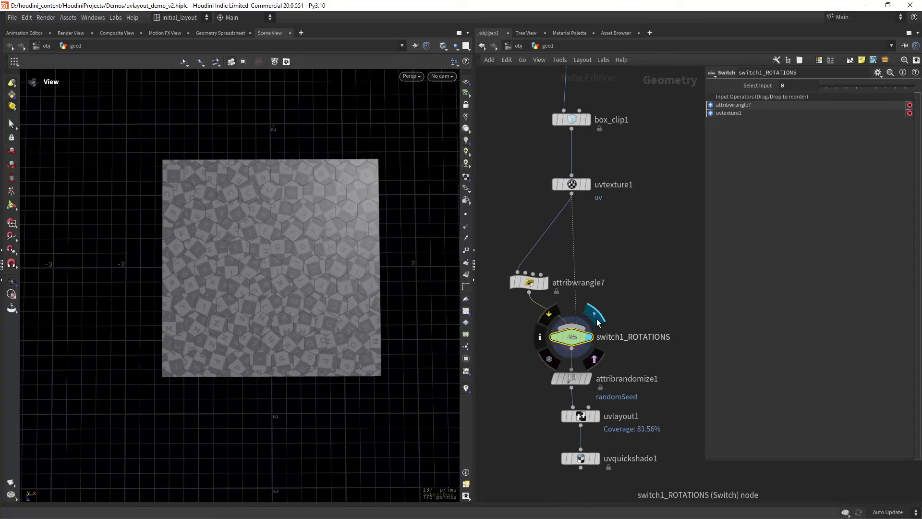
middle_drag(597, 318, 598, 311)
scroll(322, 296, up, 2)
middle_drag(321, 297, 296, 309)
click(531, 276)
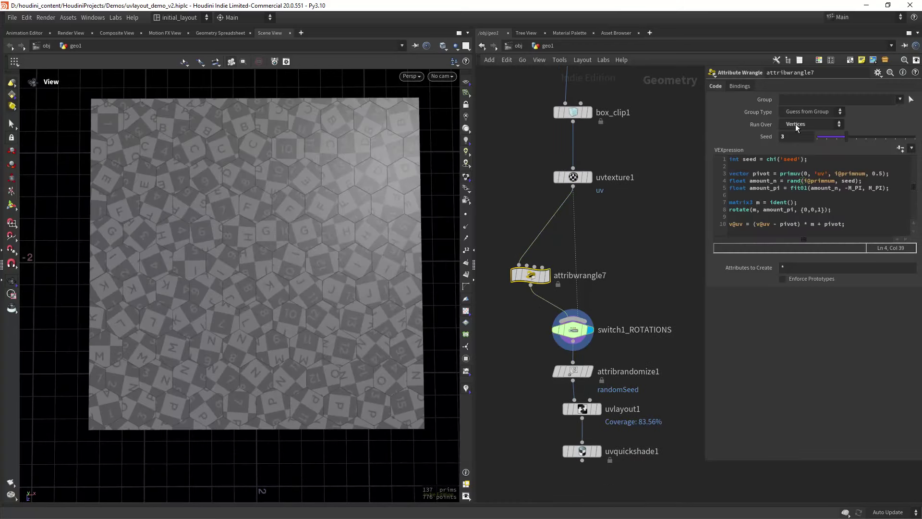
mouse_move(846, 136)
mouse_down()
mouse_move(866, 134)
mouse_move(856, 136)
mouse_up()
scroll(620, 238, up, 2)
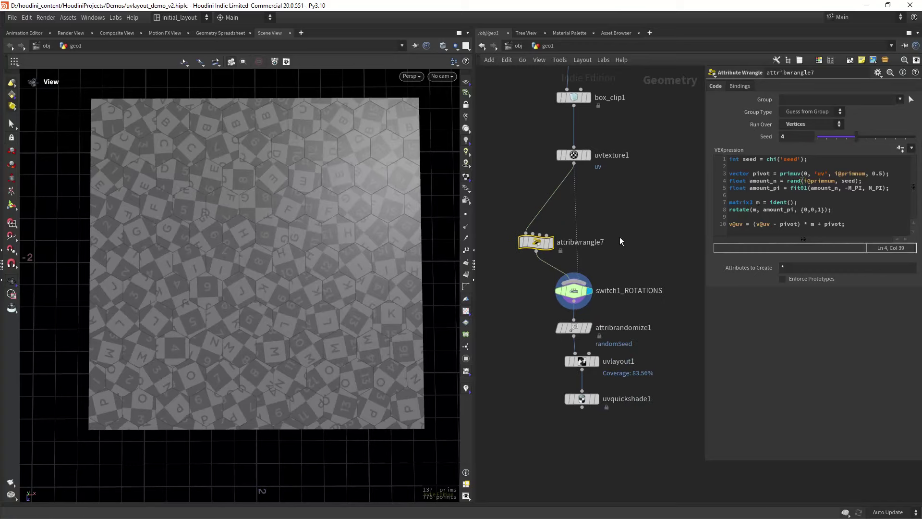
Step: Compare uvlayout1's packed islands with switch1_ROTATIONS's overlapping islands in the UV viewport
click(593, 361)
click(581, 360)
key(space+5)
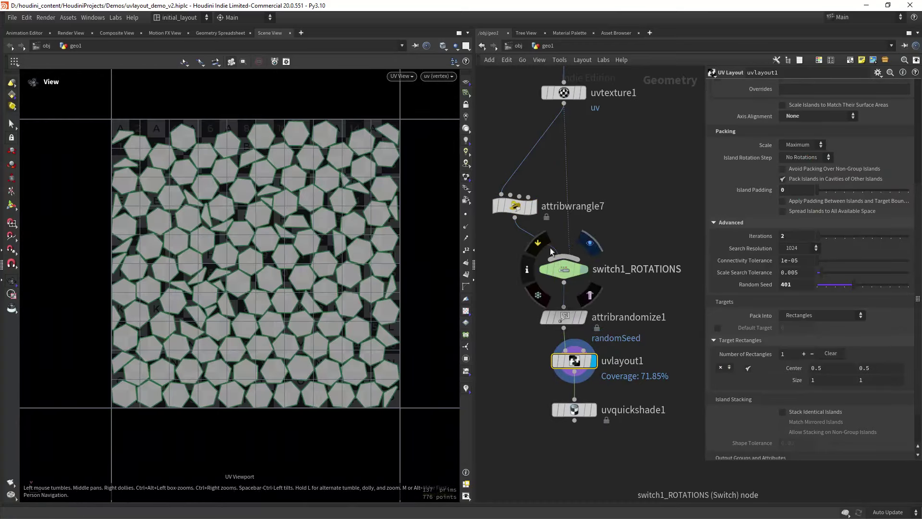
click(584, 269)
scroll(337, 256, down, 1)
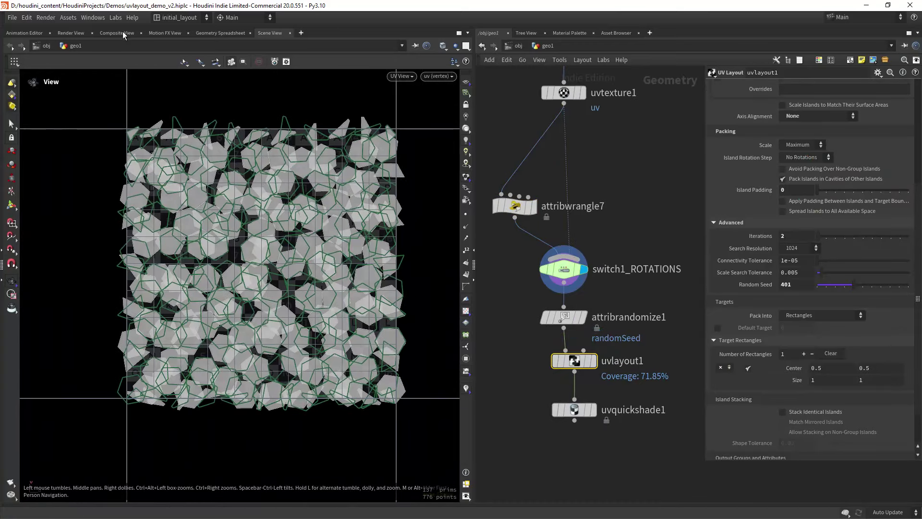
scroll(260, 239, up, 1)
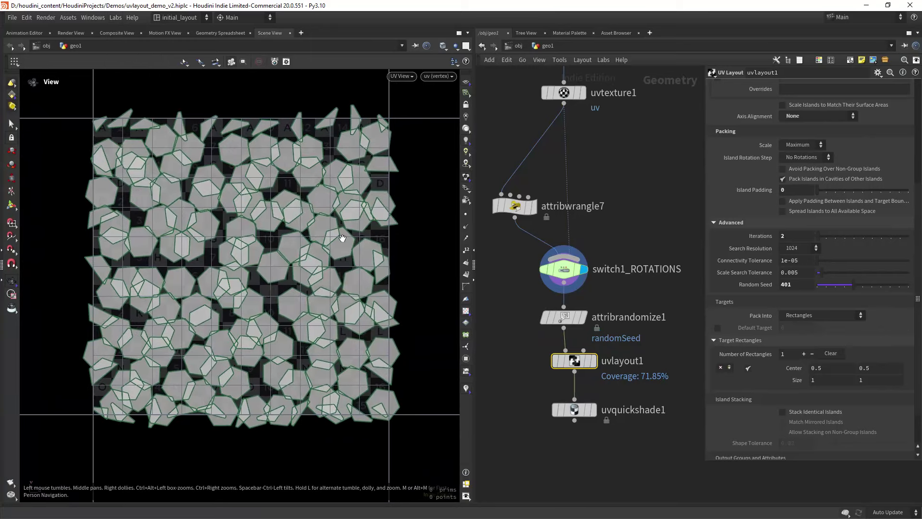
click(564, 269)
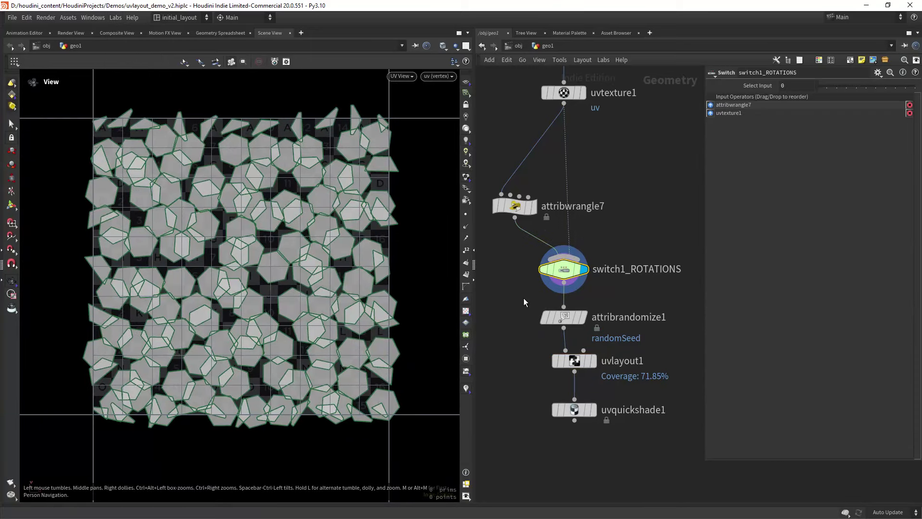
Step: Display uvlayout1 again and set its random seed to 521
click(594, 361)
click(575, 361)
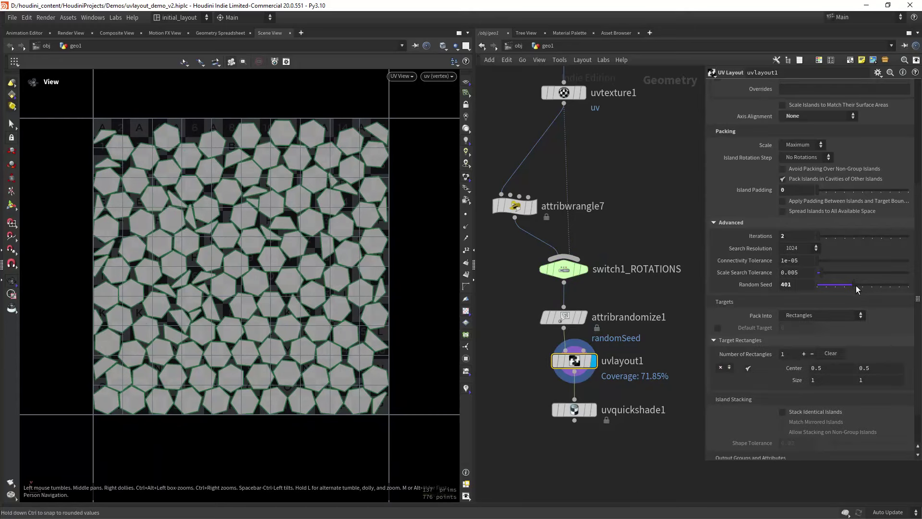
drag(842, 290, 867, 287)
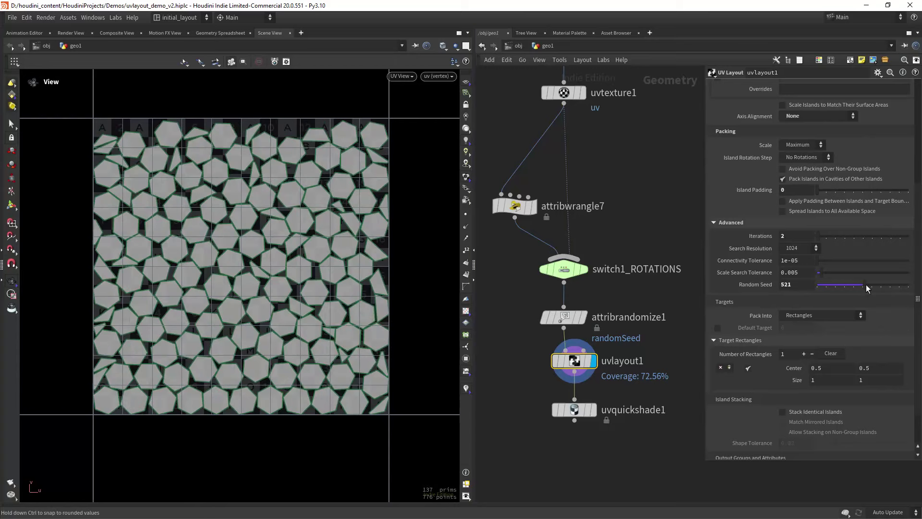
Step: Set switch1_ROTATIONS to input 1 and uvlayout1's random seed to 158
click(564, 269)
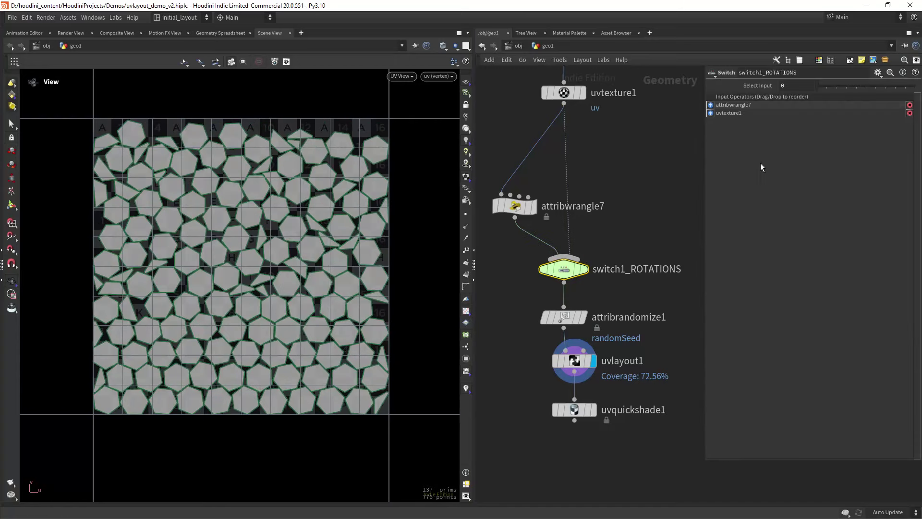
click(820, 89)
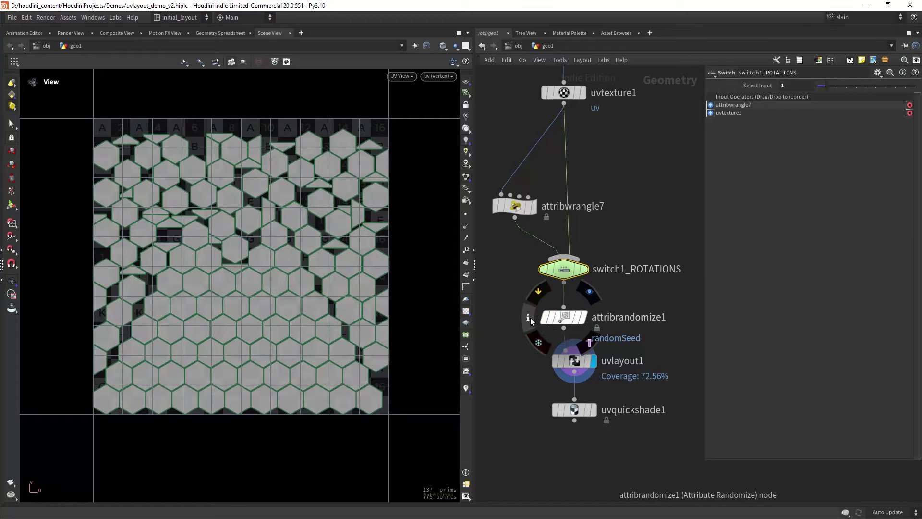
click(574, 361)
drag(865, 288, 831, 288)
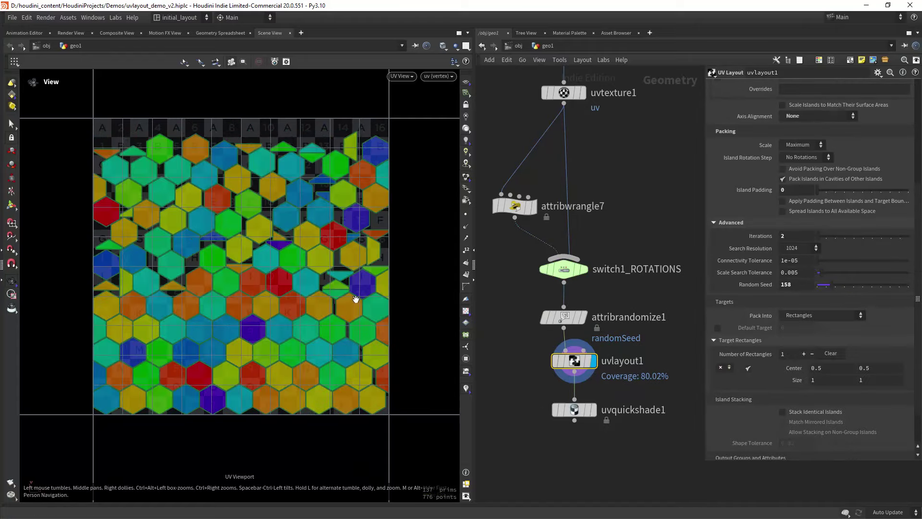
Step: Display uvquickshade1's wood texture in the perspective view and set uvlayout1's random seed to 605
key(space+1)
click(593, 410)
click(542, 410)
click(797, 148)
right_drag(269, 257, 283, 279)
drag(283, 280, 308, 304)
drag(831, 285, 872, 285)
Step: Return switch1_ROTATIONS to input 0 and point out uvlayout1's iterations value
click(564, 269)
click(821, 89)
click(574, 361)
drag(787, 236, 728, 240)
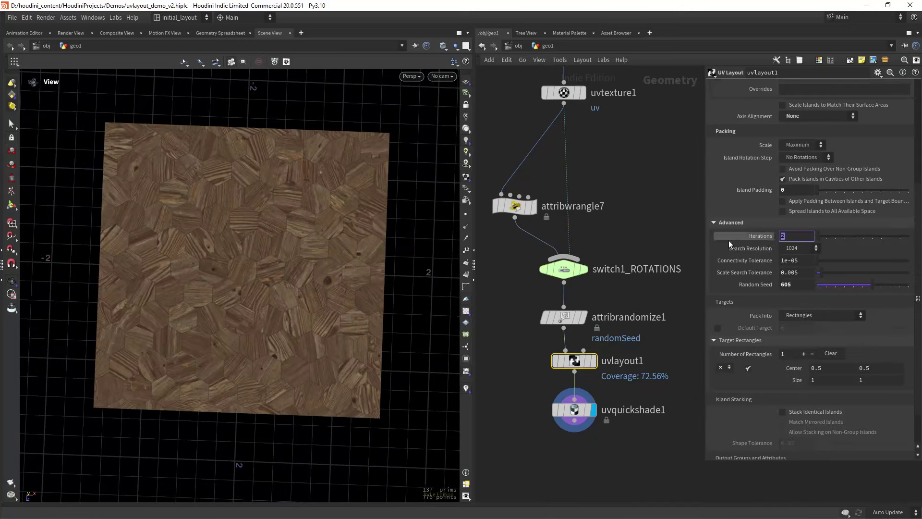
click(696, 354)
Step: Go to the iScale network, display grid4 and attribwrangle6, and examine attribwrangle6's top group in the code and viewport
scroll(648, 230, down, 5)
middle_drag(648, 230, 585, 355)
scroll(613, 196, up, 4)
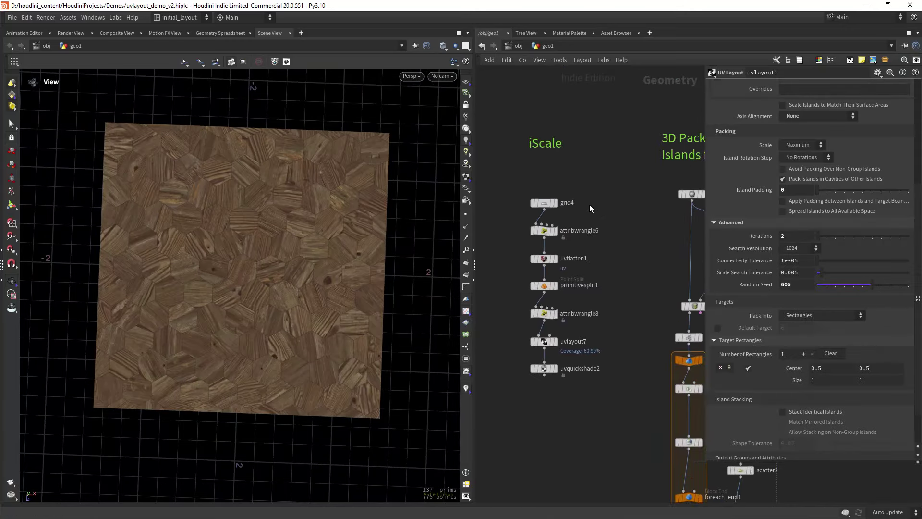
click(560, 201)
scroll(290, 284, down, 2)
click(560, 236)
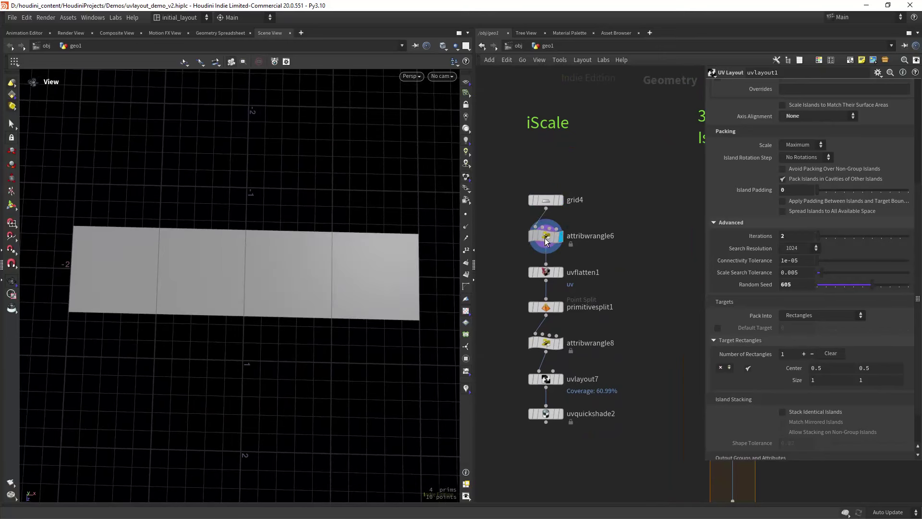
click(547, 236)
click(465, 360)
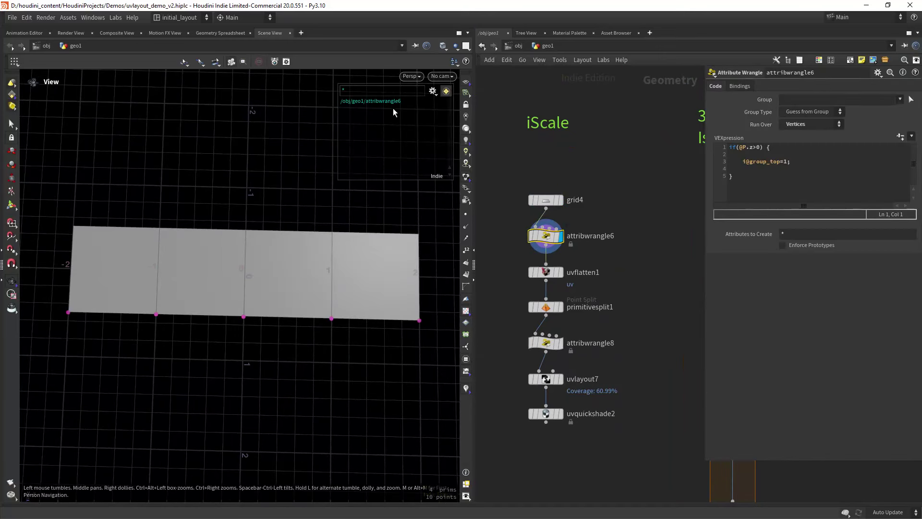
click(467, 362)
Step: Display uvflatten1 and examine its axis-aligned vertex group settings along with the checker texture on the strip
click(560, 272)
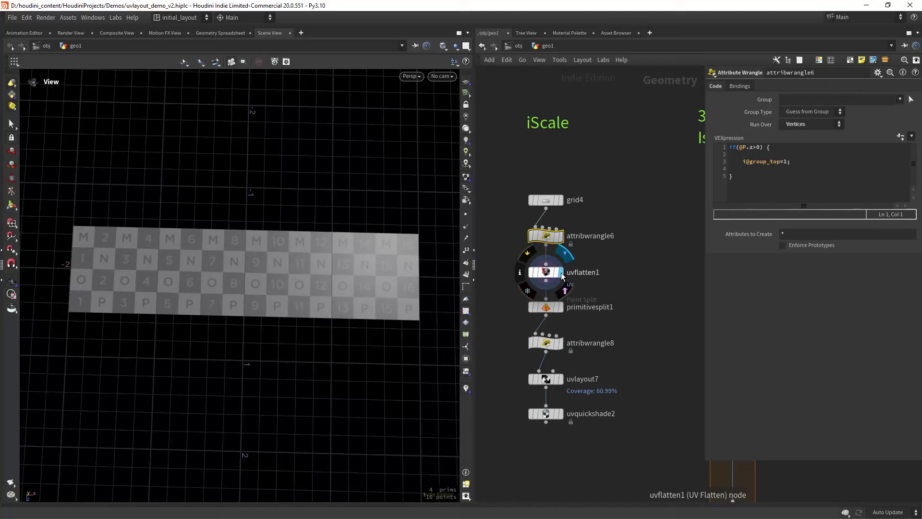
click(546, 272)
scroll(276, 296, up, 2)
scroll(321, 288, down, 2)
drag(321, 288, 328, 287)
Step: Display primitivesplit1 and inspect the split strip up close along with the node's settings
click(560, 307)
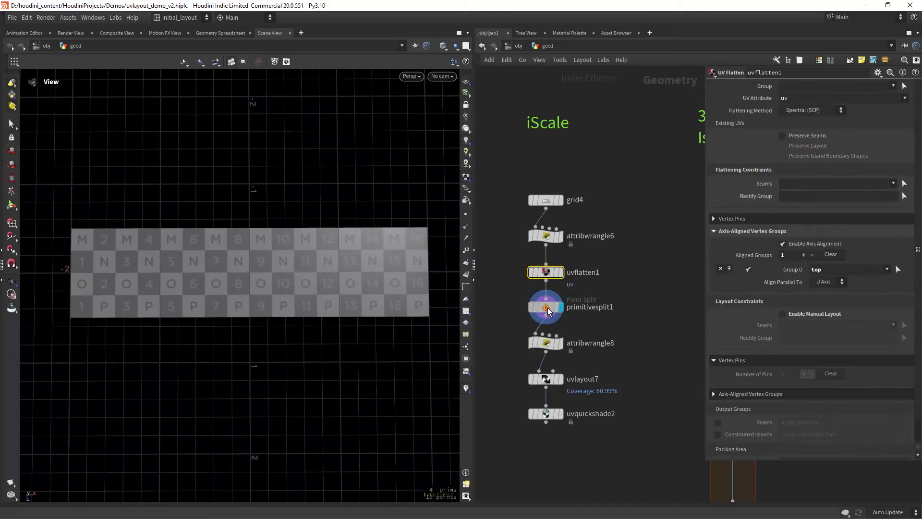
click(548, 307)
click(466, 250)
scroll(342, 240, up, 5)
scroll(363, 292, down, 2)
Step: Display attribwrangle8 and examine its iscale expression and the resulting values in the geometry spreadsheet
click(560, 343)
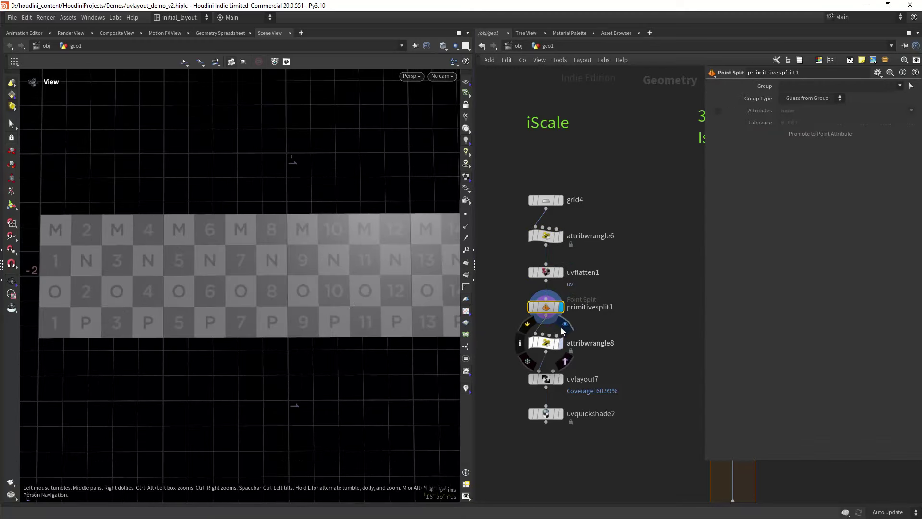
click(546, 342)
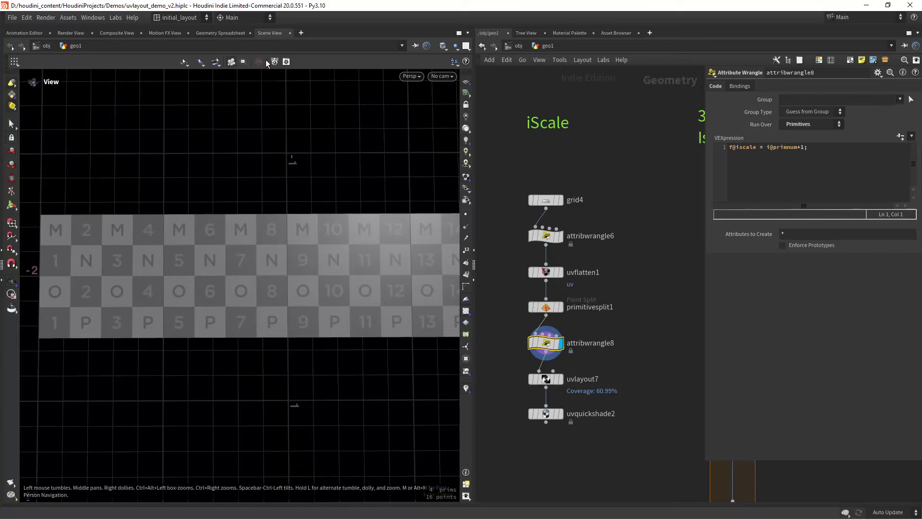
click(221, 33)
click(270, 33)
Step: Display uvlayout7 and compare its scaled islands in the perspective view and the UV viewport
click(566, 361)
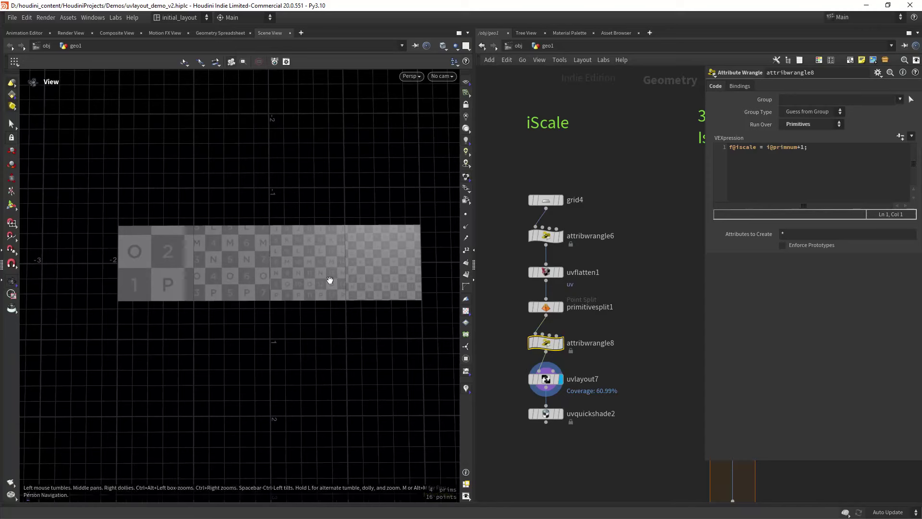
scroll(298, 268, up, 2)
key(space+5)
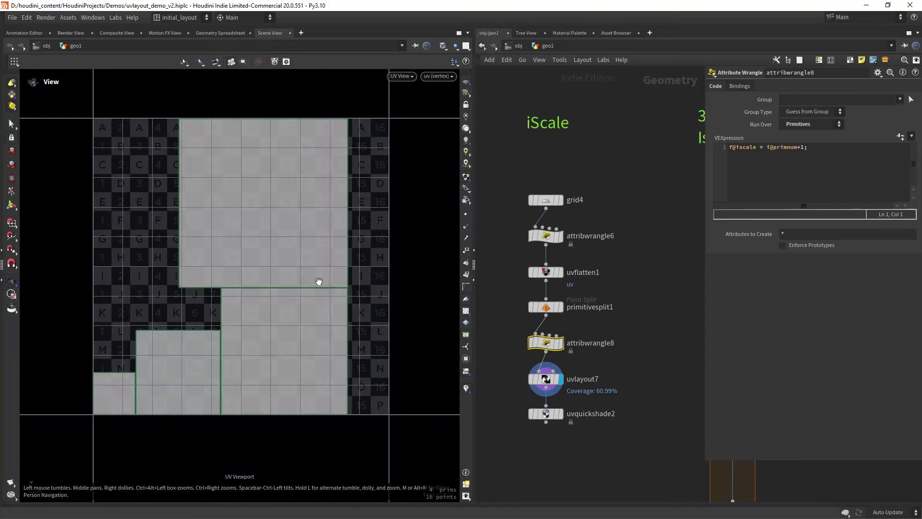
key(space+1)
scroll(295, 292, down, 2)
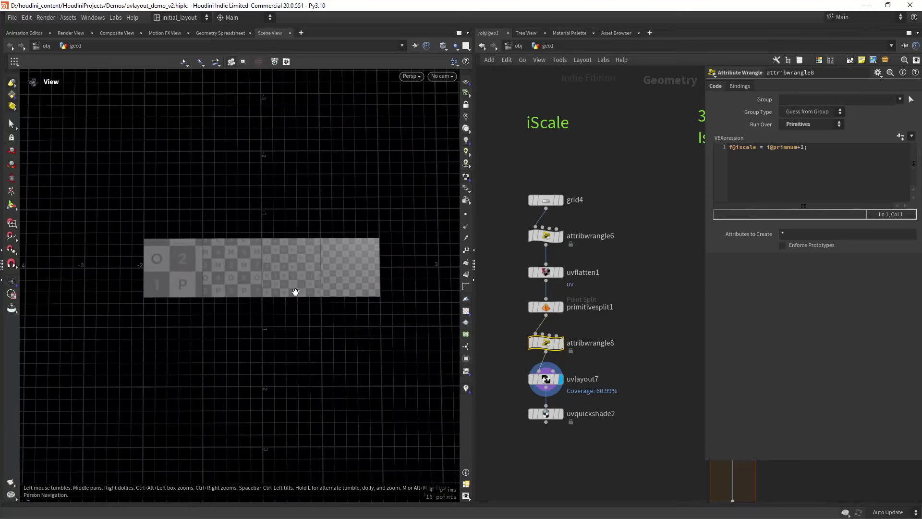
Step: Toggle the Island Scale Attribute on uvlayout7 off and back on to compare the layout
click(583, 379)
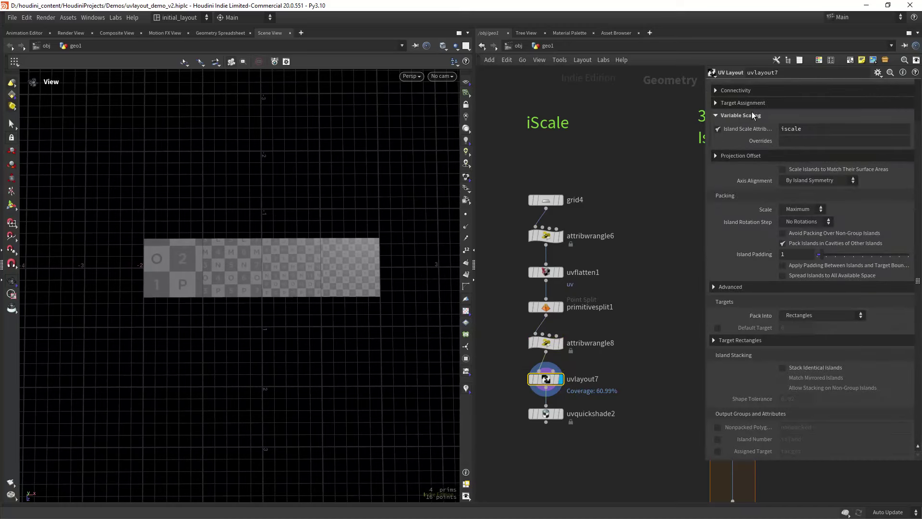
click(719, 128)
click(719, 128)
Step: Display uvquickshade2 and inspect the wood texture across the strip up close
click(561, 414)
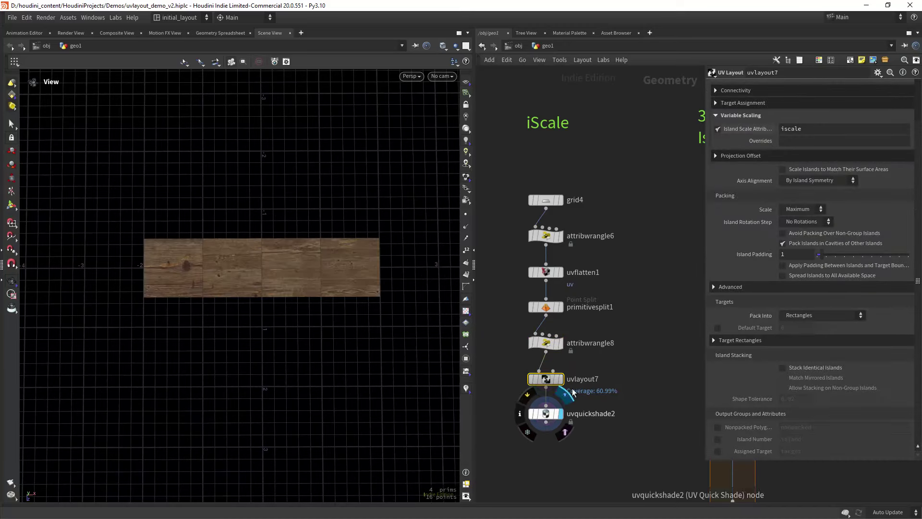
scroll(340, 289, up, 2)
scroll(340, 288, up, 4)
scroll(346, 307, down, 5)
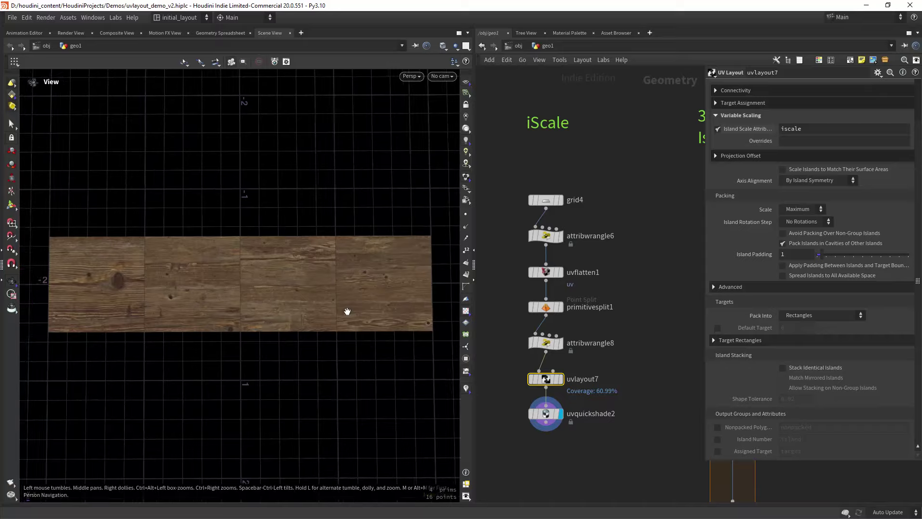
right_drag(341, 295, 340, 291)
middle_drag(340, 291, 393, 289)
middle_drag(393, 288, 365, 289)
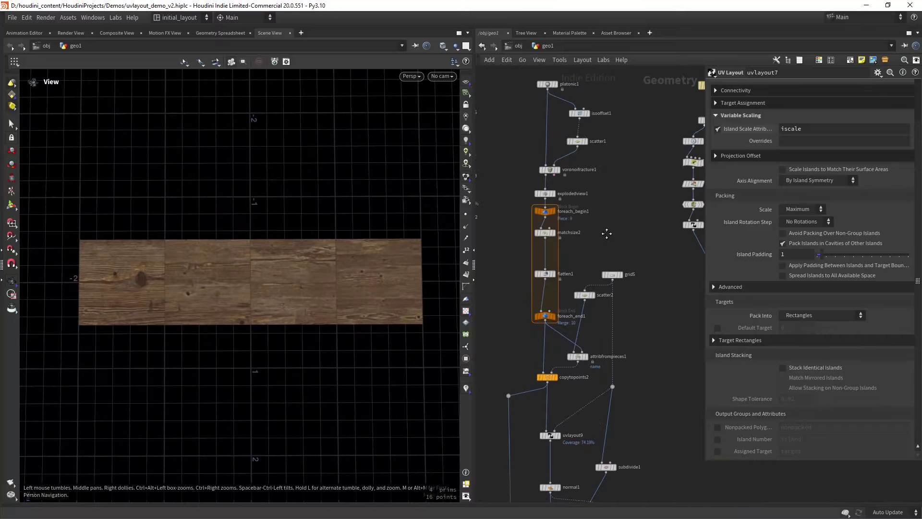
Step: Display copytopoints2 in the rock packing network and inspect the scattered rocks
middle_drag(606, 233, 608, 196)
click(557, 340)
scroll(287, 304, down, 6)
drag(309, 317, 331, 311)
scroll(338, 312, down, 3)
Step: Display merge1 and compare its packed rocks with the scattered rocks from copytopoints2
middle_drag(634, 461, 638, 211)
click(564, 366)
scroll(289, 286, up, 3)
drag(289, 287, 313, 315)
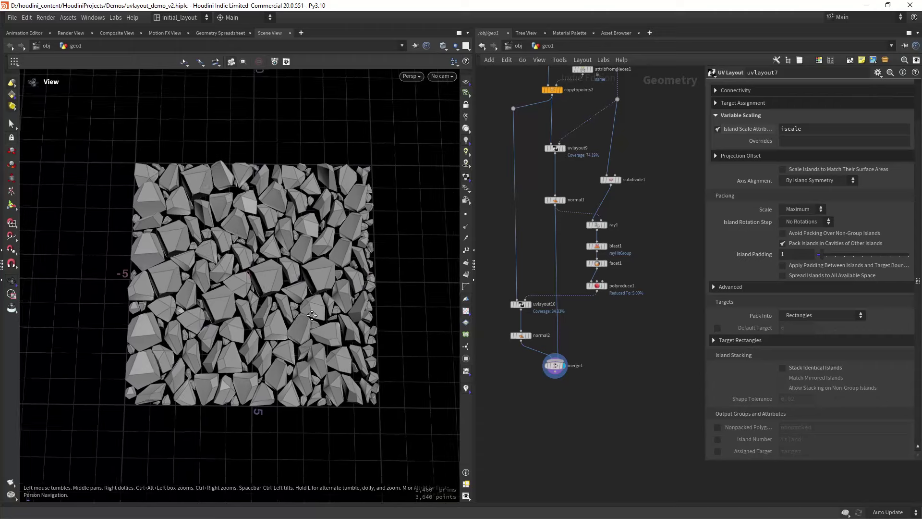
middle_drag(556, 111, 556, 170)
click(567, 142)
click(563, 425)
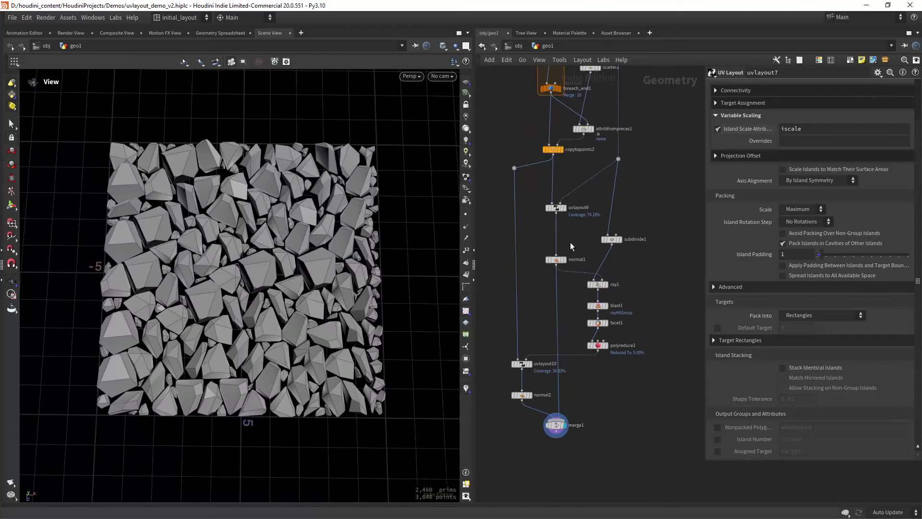
Step: Examine copytopoints2 and its settings, comparing its output with the source pieces from foreach_end1
scroll(553, 245, up, 4)
click(553, 247)
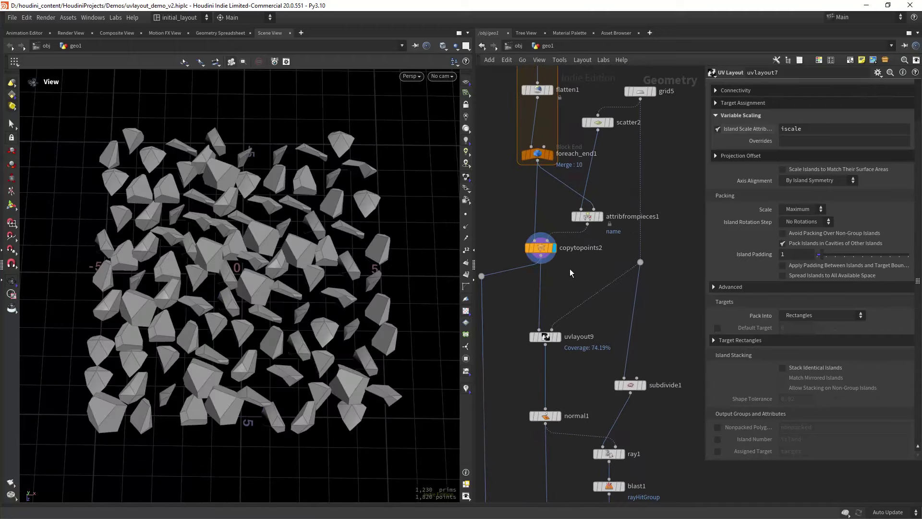
scroll(589, 230, down, 2)
middle_drag(561, 194, 560, 234)
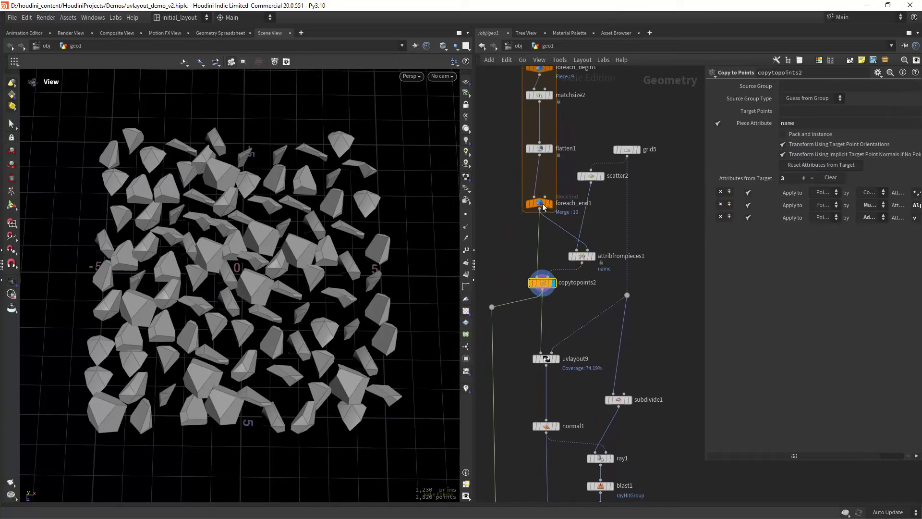
click(551, 203)
scroll(294, 288, up, 3)
click(554, 283)
middle_drag(578, 328, 577, 283)
scroll(576, 286, down, 3)
scroll(349, 341, down, 3)
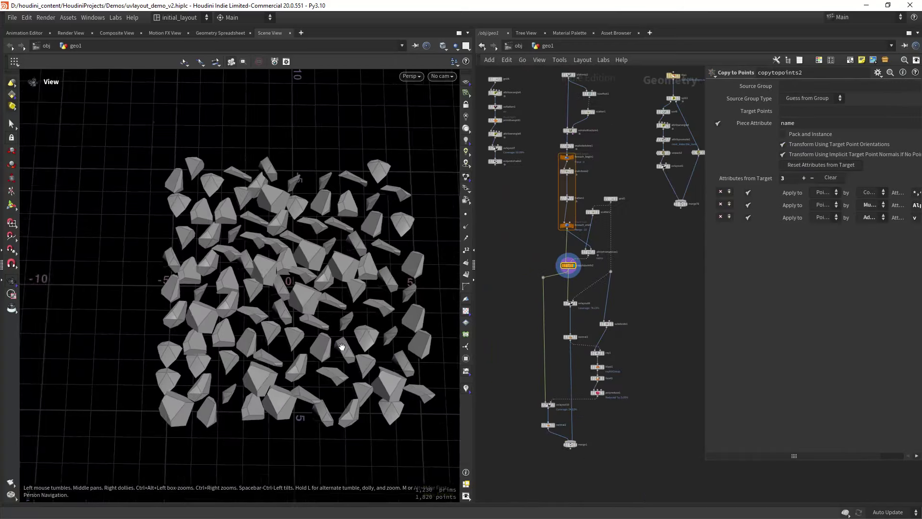
Step: Display grid5 and inspect the grid that serves as the packing target
scroll(385, 338, up, 1)
scroll(597, 299, up, 3)
middle_drag(654, 216, 650, 266)
click(631, 141)
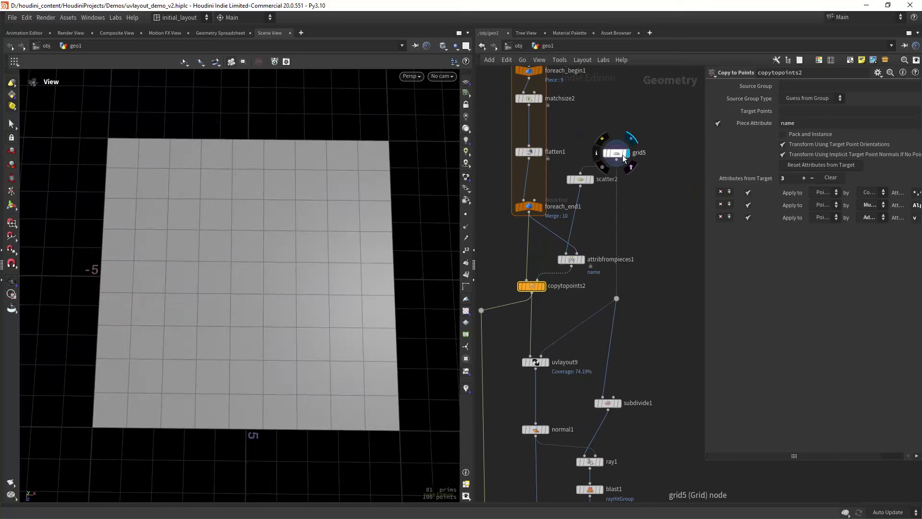
Step: Display uvlayout9 and examine its UV attribute P, ZX Projection and axis alignment settings
scroll(663, 282, down, 5)
click(566, 304)
click(555, 305)
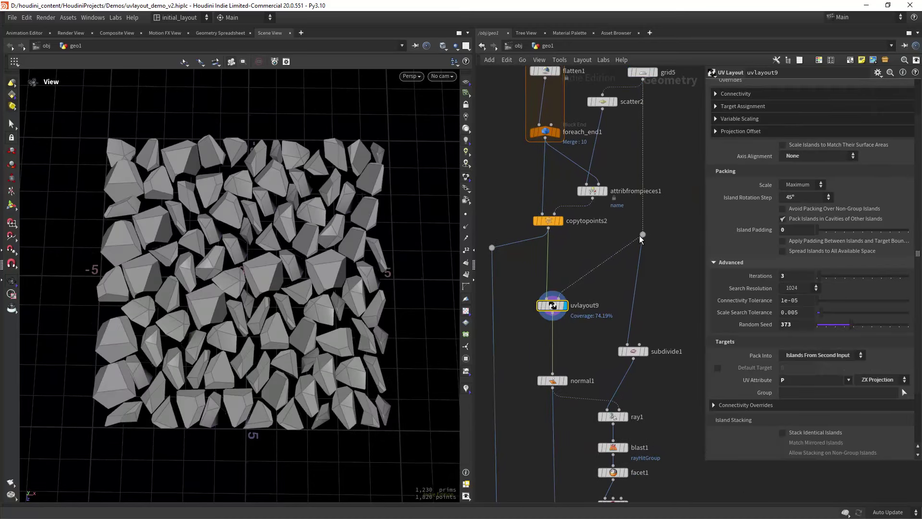
scroll(857, 106, up, 2)
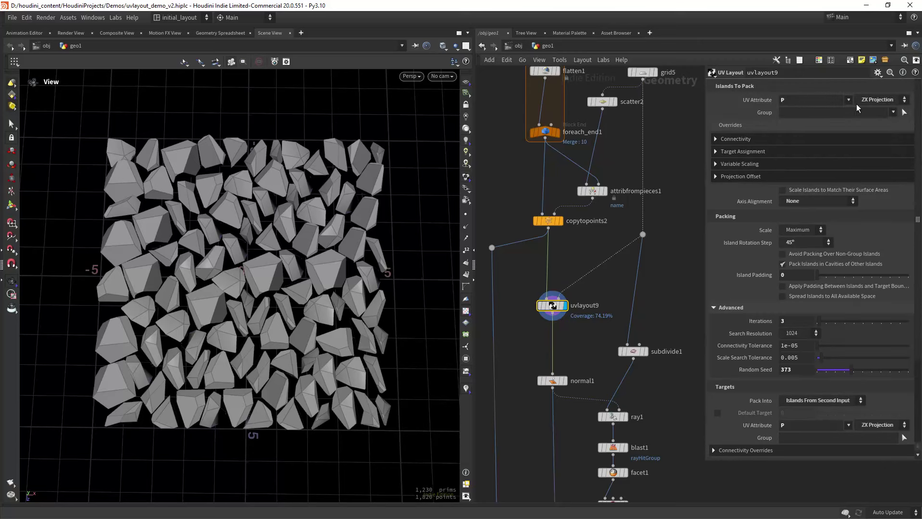
click(868, 100)
click(874, 100)
click(816, 100)
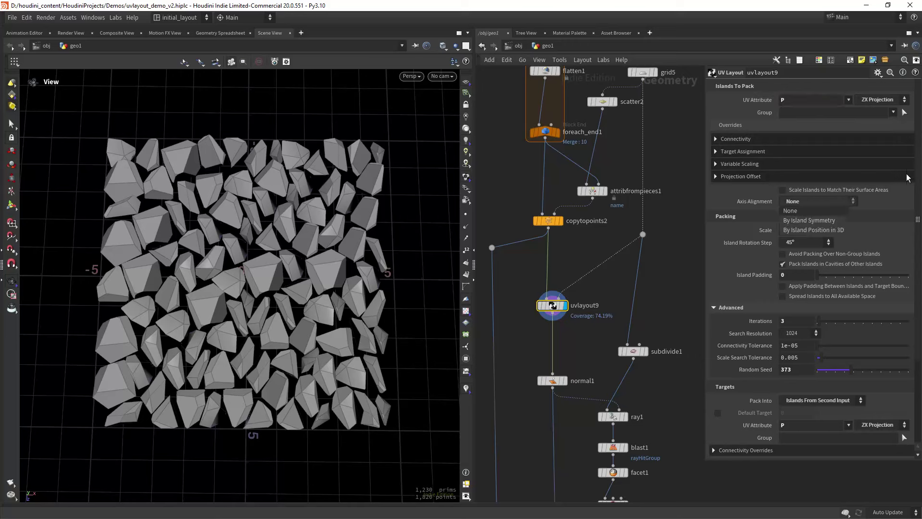
Step: Set the Random Seed of uvlayout9 to 563
scroll(915, 219, down, 2)
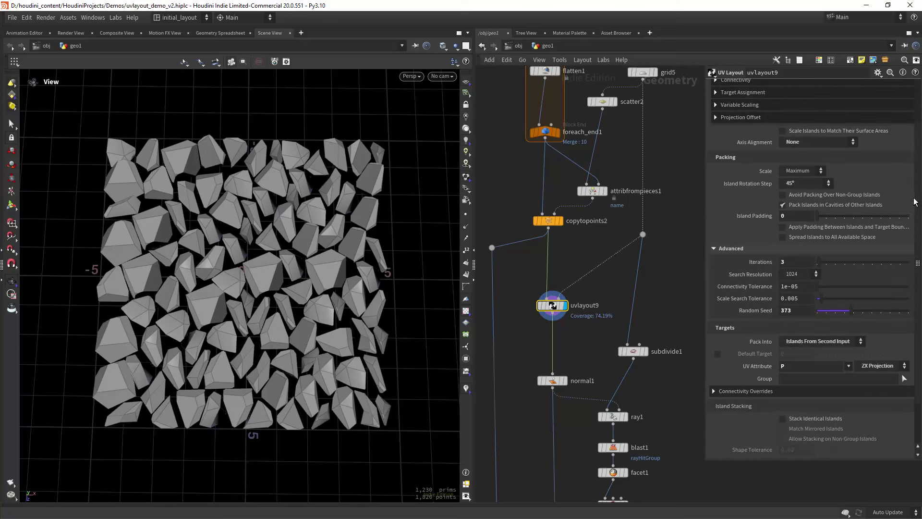
scroll(914, 201, down, 2)
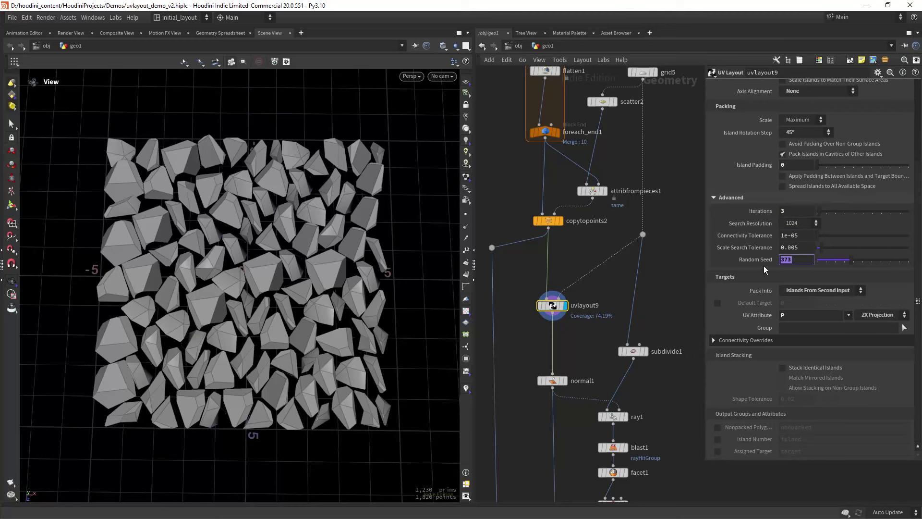
drag(859, 260, 856, 259)
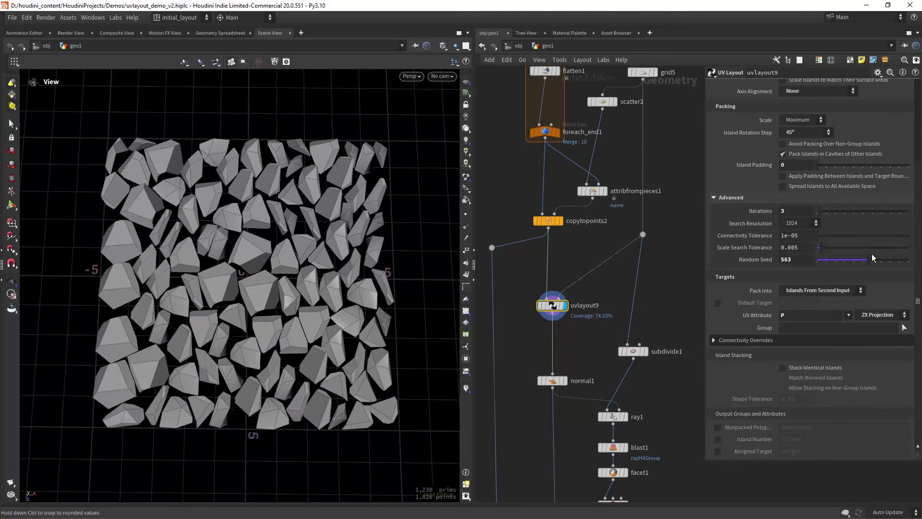
Step: Examine the target UV attribute and projection on uvlayout9 and display normal1
click(832, 317)
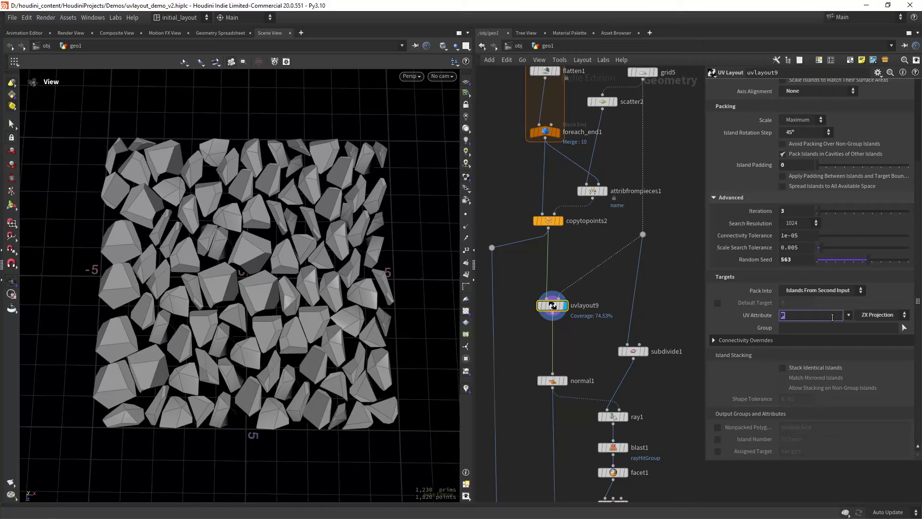
click(875, 318)
middle_drag(628, 402, 634, 340)
click(576, 304)
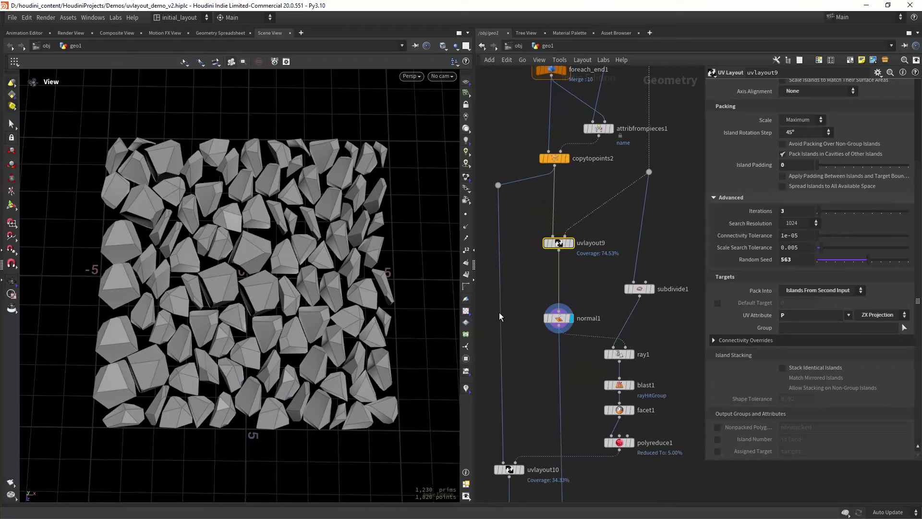
Step: Display ray1 and inspect the subdivided grid projected onto the rocks
scroll(602, 290, down, 1)
middle_drag(602, 291, 582, 284)
scroll(645, 251, up, 1)
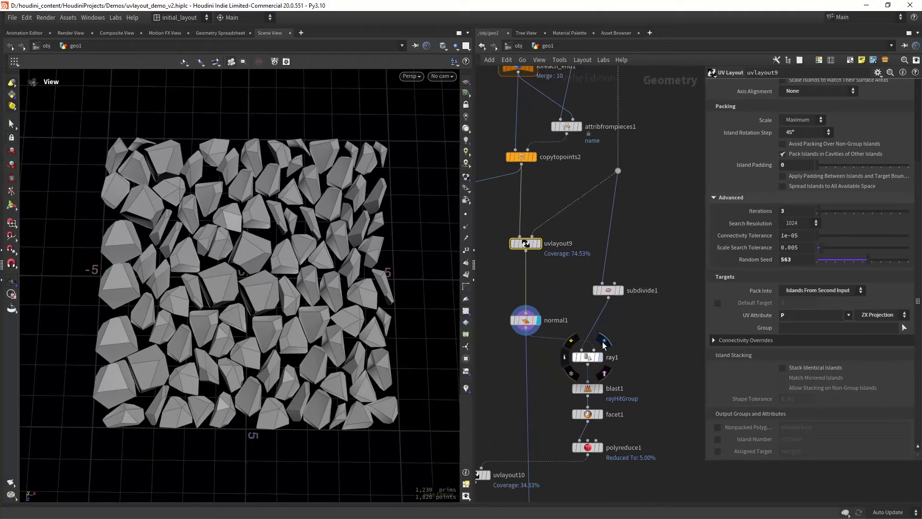
click(603, 345)
scroll(351, 317, up, 3)
drag(350, 317, 341, 288)
scroll(341, 288, down, 2)
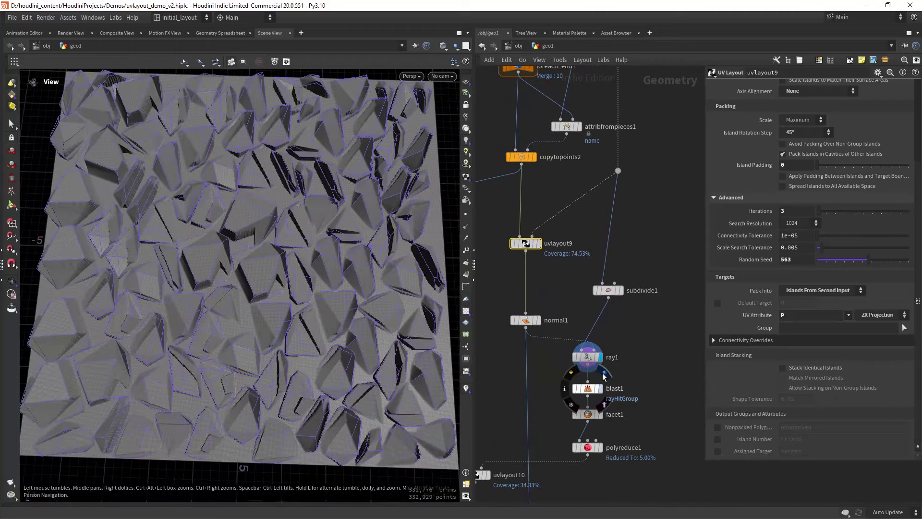
Step: Step the display through blast1, facet1 and polyreduce1, checking the blast group and the remaining gaps between rocks
click(605, 378)
click(587, 388)
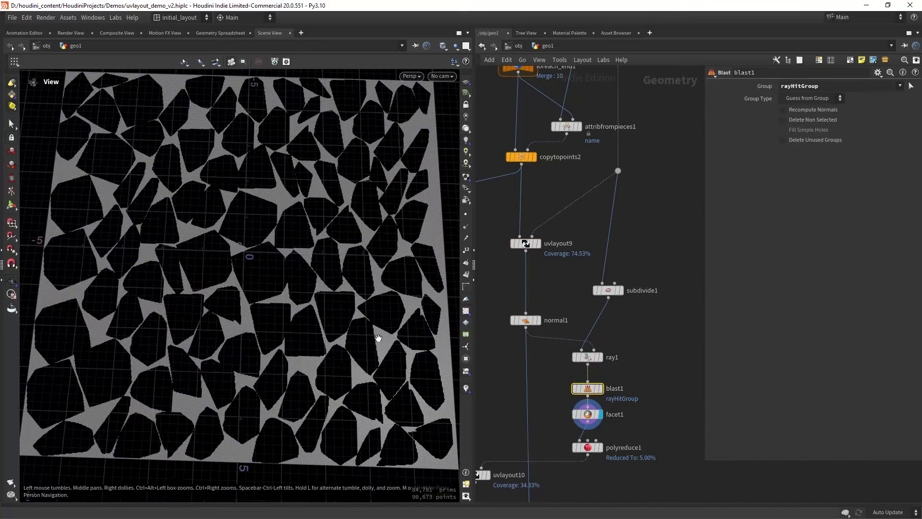
scroll(379, 338, down, 2)
middle_drag(623, 377, 627, 322)
click(611, 377)
Step: Display uvlayout10 and normal2 to inspect the small rocks packed into the gaps
scroll(582, 443, down, 1)
middle_drag(583, 444, 644, 395)
click(563, 367)
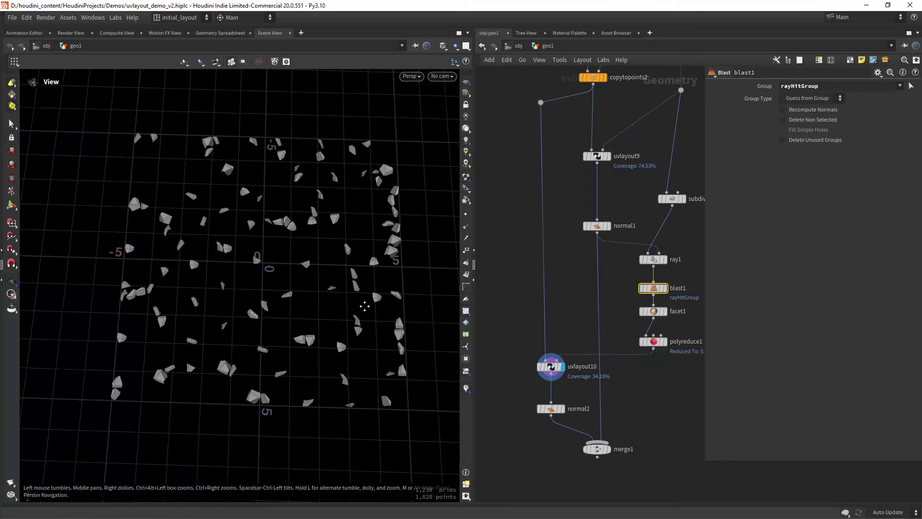
scroll(365, 306, up, 1)
scroll(566, 301, down, 1)
middle_drag(569, 310, 552, 295)
click(546, 386)
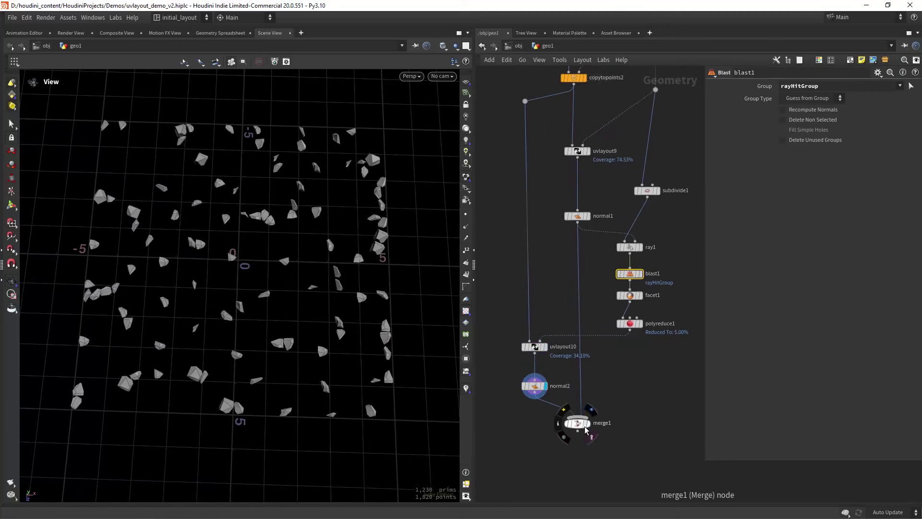
Step: Display merge1 to review the combined large and small rocks, and select uvlayout9
click(588, 424)
middle_drag(610, 380, 578, 405)
click(582, 247)
click(585, 424)
scroll(338, 305, down, 2)
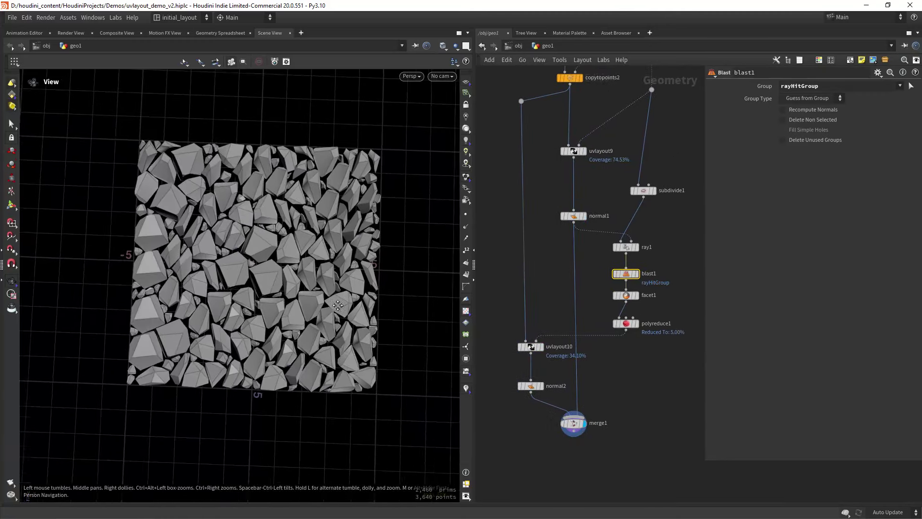
scroll(337, 305, up, 2)
middle_drag(602, 184, 598, 240)
click(570, 207)
Step: Display file1 in the Island + udim network and inspect the wall panels in perspective
scroll(600, 261, down, 1)
middle_drag(690, 258, 581, 365)
scroll(607, 307, down, 1)
scroll(629, 284, up, 1)
middle_drag(629, 274, 637, 325)
middle_drag(617, 230, 639, 277)
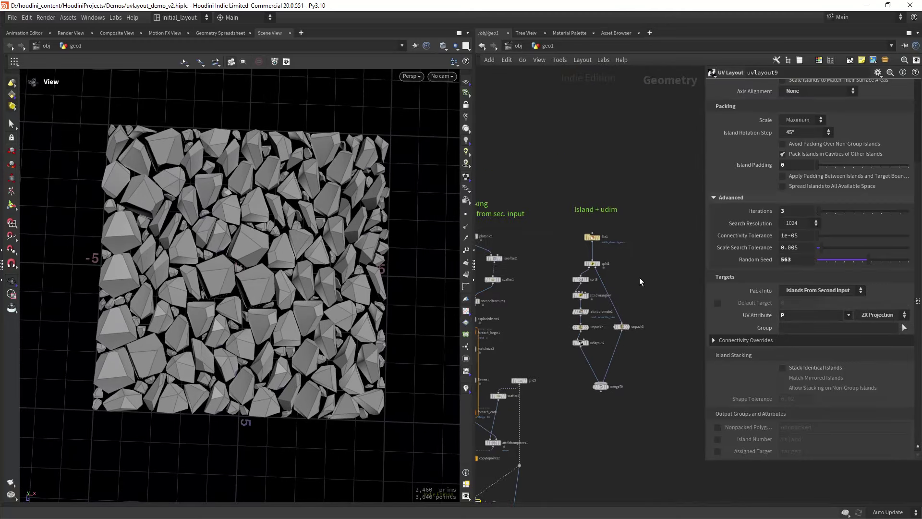
scroll(616, 234, up, 3)
middle_drag(621, 232, 633, 217)
click(598, 224)
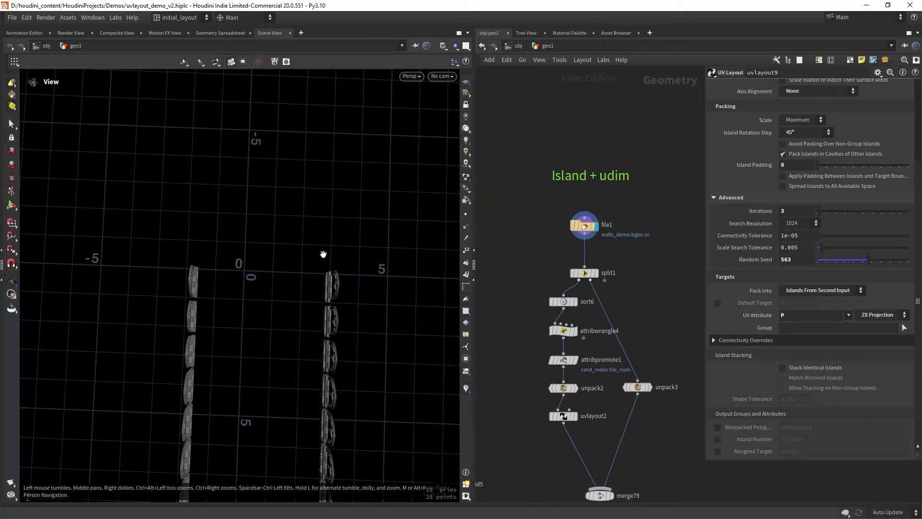
scroll(313, 282, down, 3)
drag(299, 326, 304, 264)
scroll(287, 269, up, 5)
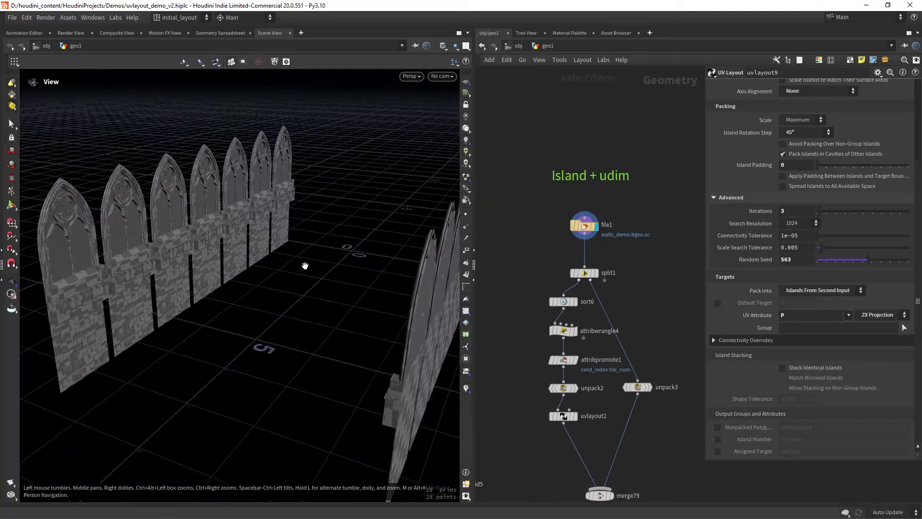
Step: Check the packed walls from file1 in the UV viewport and return to the perspective view
key(space+5)
scroll(315, 287, down, 2)
scroll(342, 293, down, 2)
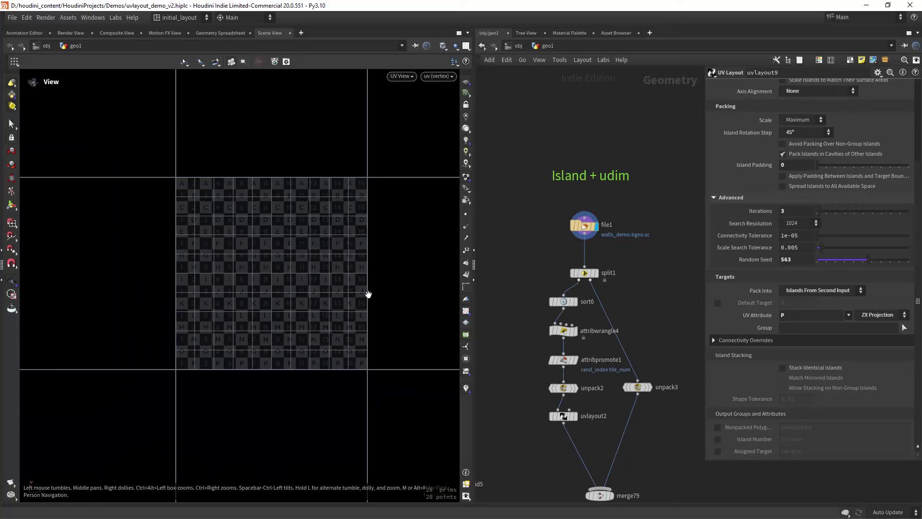
key(space+1)
drag(355, 296, 329, 288)
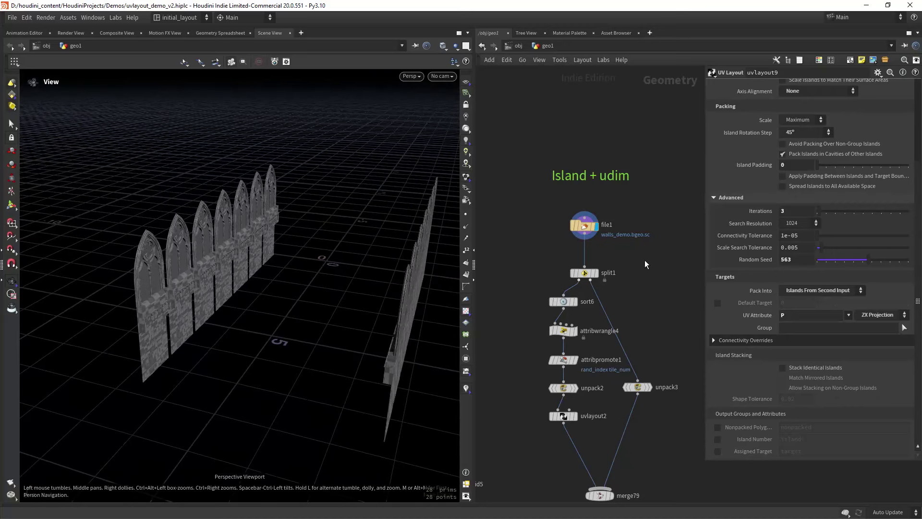
Step: Add an Unpack node connected to the output of file1 and display it
key(Tab)
text(unp)
key(Return)
click(532, 253)
click(533, 247)
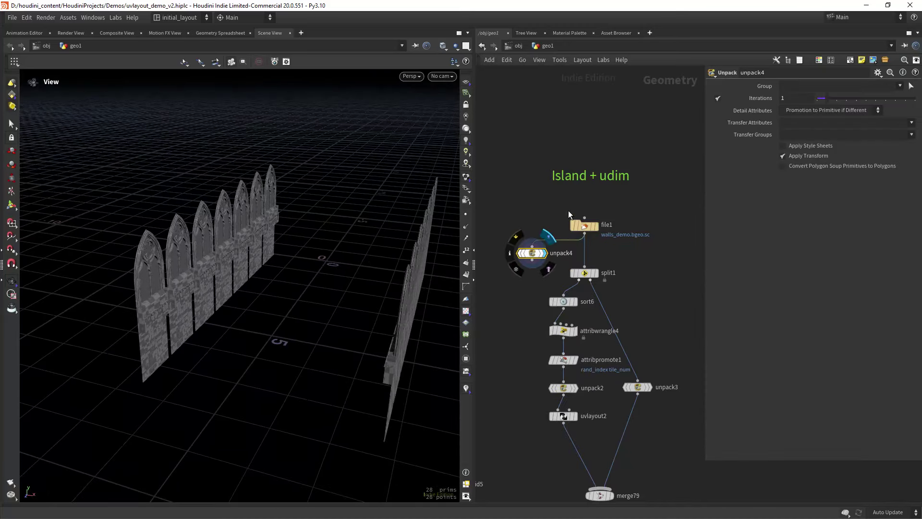
Step: Compare the unpacked walls in the UV viewport and the perspective view
drag(336, 284, 321, 265)
key(space+5)
right_drag(262, 265, 336, 231)
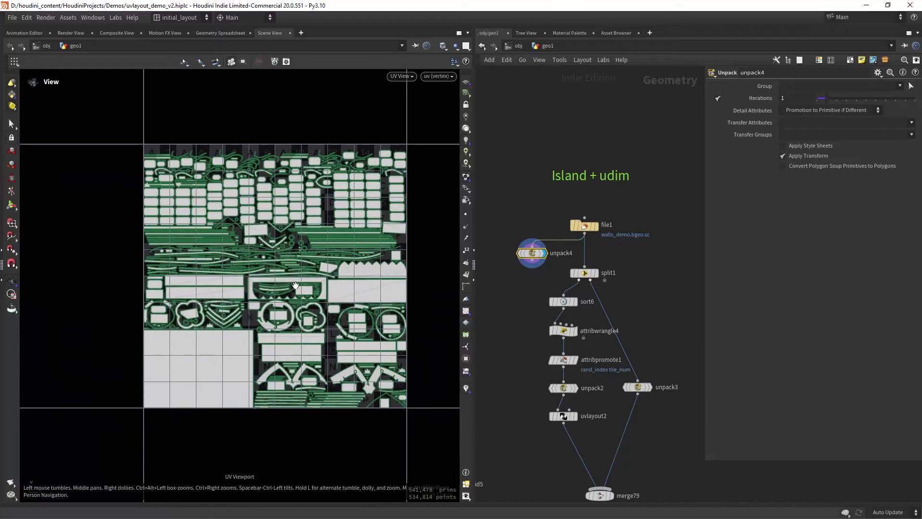
key(space+1)
right_drag(295, 286, 270, 239)
drag(270, 239, 253, 243)
right_drag(253, 243, 241, 284)
key(space+5)
key(space+1)
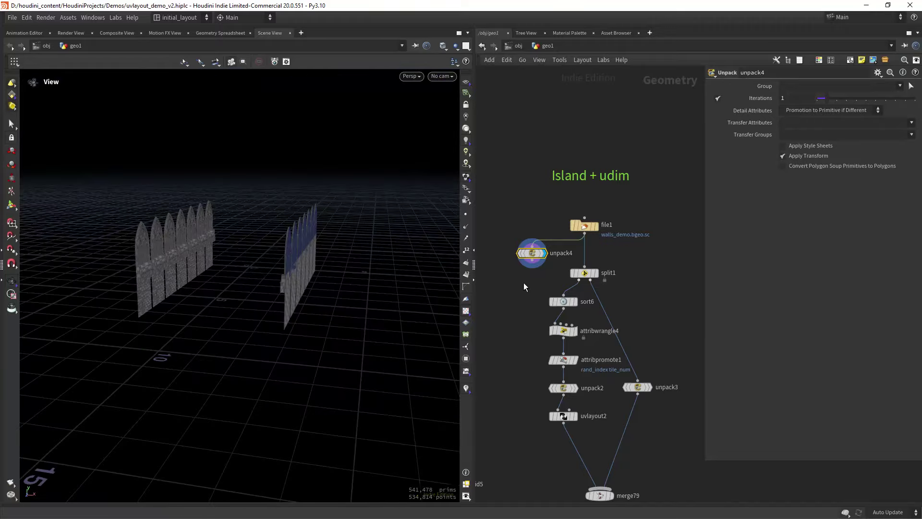
Step: Display split1 and inspect the separated row of wall panels up close
middle_drag(523, 283, 521, 256)
click(594, 246)
drag(298, 245, 240, 240)
right_drag(241, 240, 260, 206)
Step: Select attribwrangle4 and examine its rand_index and tile_num expressions along with the Amount parameter
middle_drag(549, 292, 541, 230)
scroll(541, 230, up, 1)
click(554, 245)
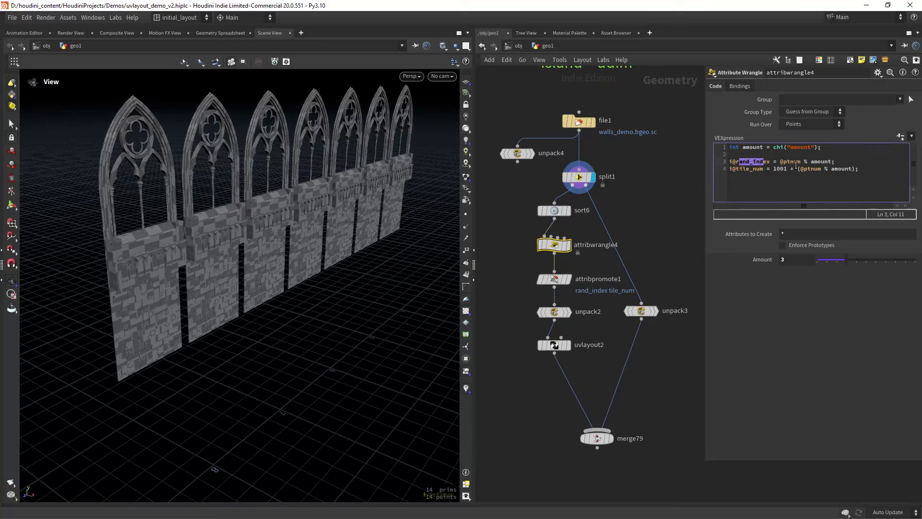
click(787, 260)
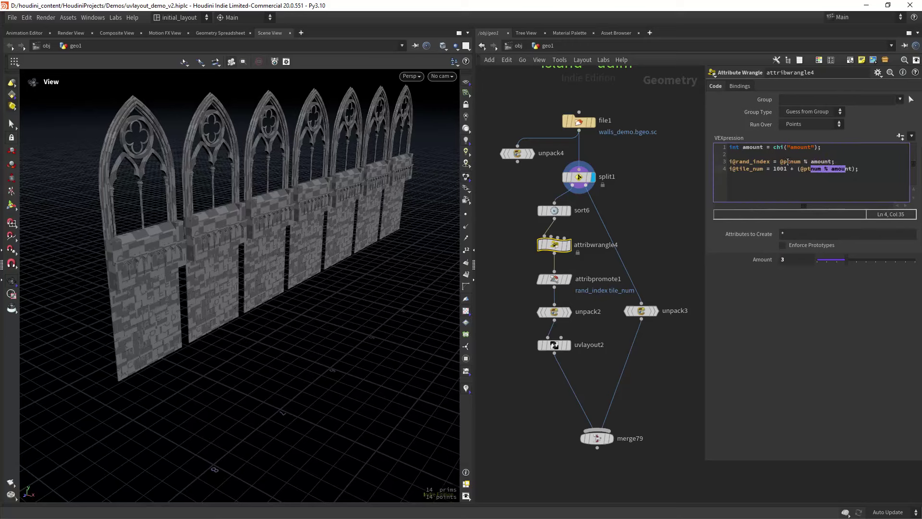
scroll(577, 331, up, 1)
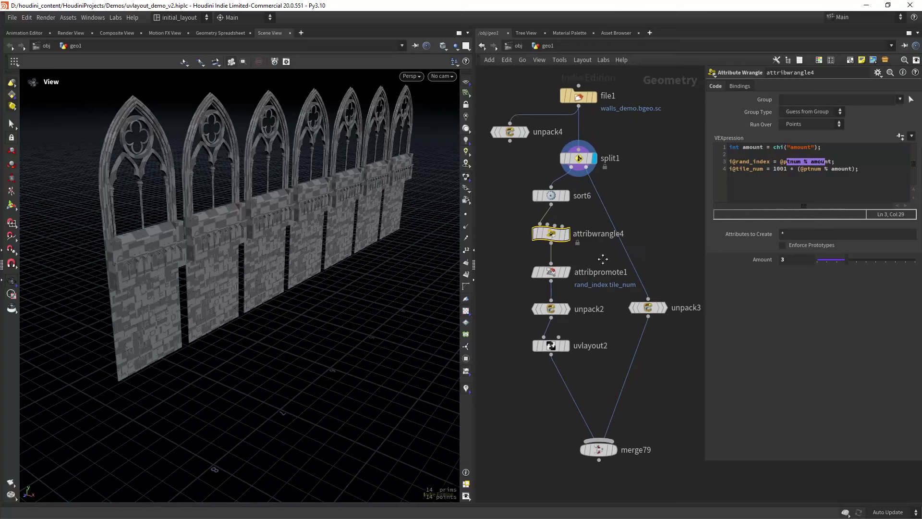
Step: Review attribpromote1's promotion of rand_index and tile_num to primitives, and display uvlayout2's packed tiles in the UV viewport
click(567, 272)
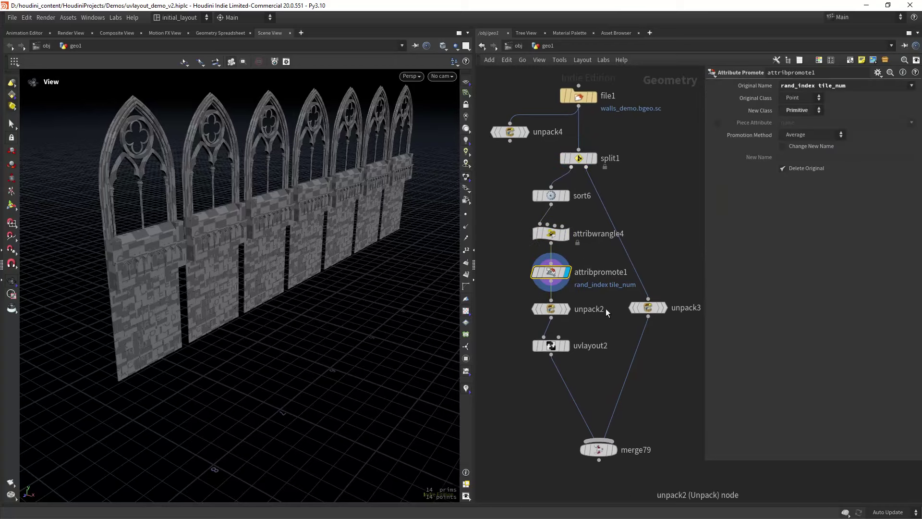
click(571, 294)
middle_drag(606, 308, 600, 269)
click(574, 311)
drag(291, 299, 306, 295)
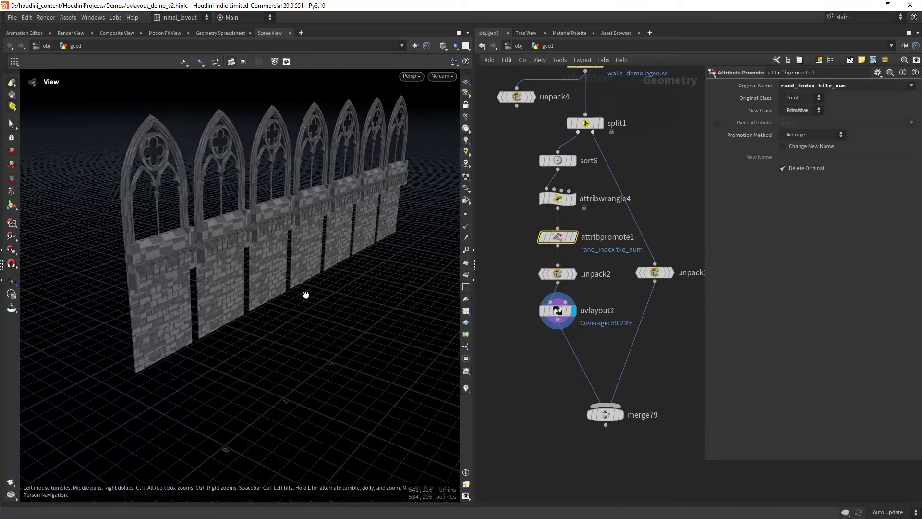
key(space+5)
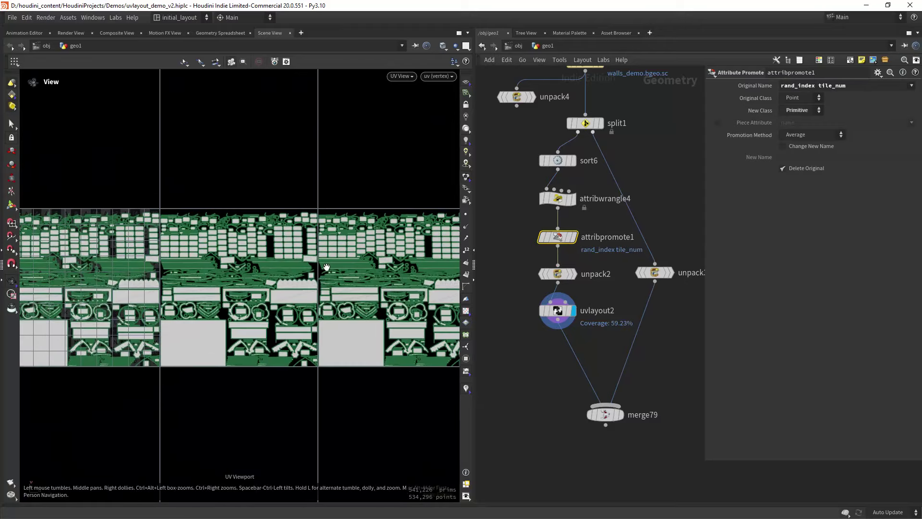
scroll(326, 267, down, 3)
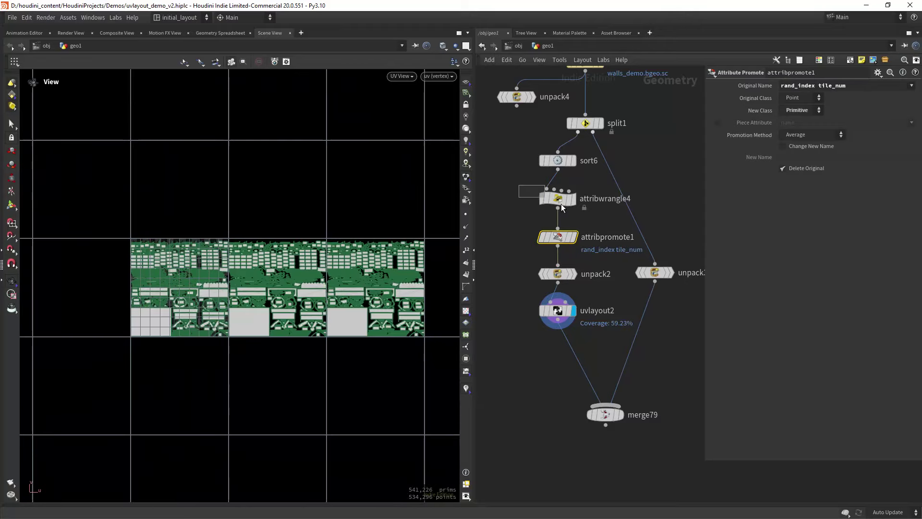
Step: Select uvlayout2 and examine its Island Attribute and Target Attribute settings
click(561, 204)
click(557, 310)
drag(811, 192, 755, 192)
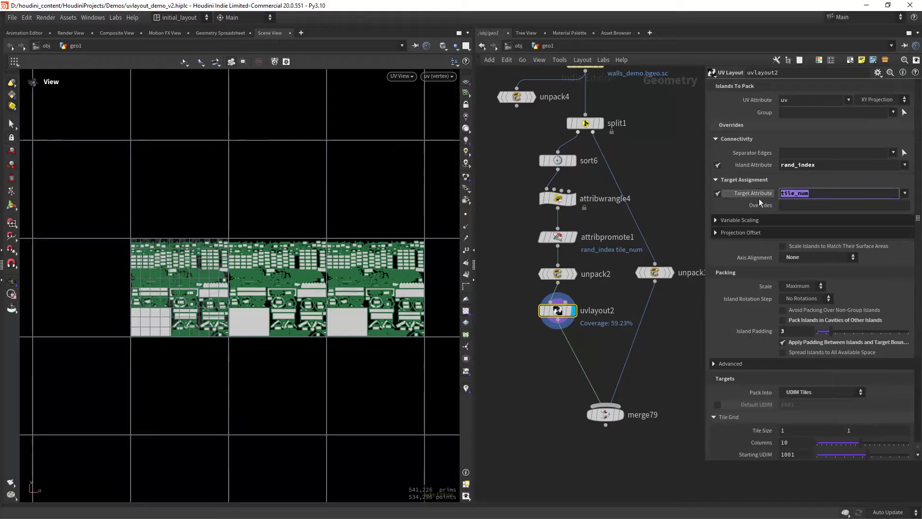
scroll(656, 367, down, 1)
Step: Display merge79 and inspect the colored wall panels in the perspective view
middle_drag(651, 375, 650, 365)
click(625, 401)
key(space+1)
drag(314, 230, 288, 224)
middle_click(611, 400)
click(733, 219)
drag(240, 273, 266, 275)
Step: Select sort6 and examine its Random point sort and Seed parameter
drag(525, 159, 574, 177)
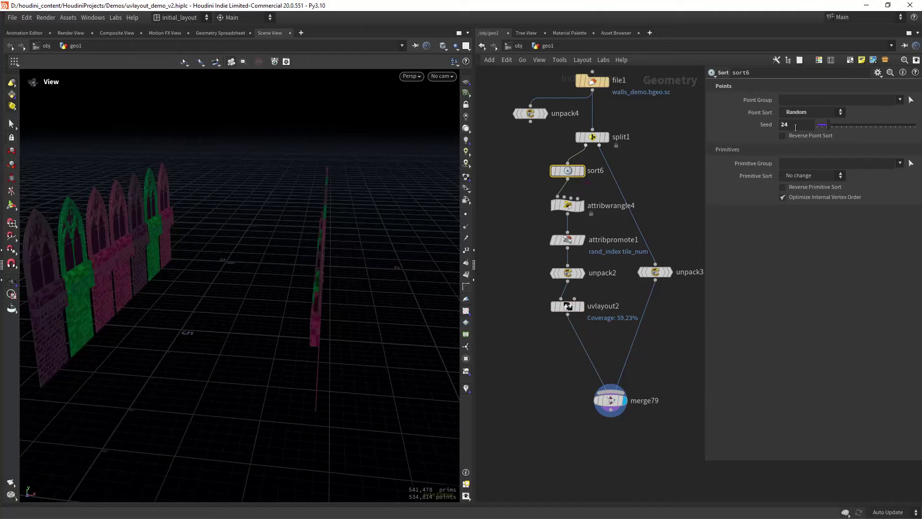
click(795, 125)
mouse_move(276, 278)
mouse_down()
mouse_move(252, 286)
mouse_move(268, 274)
mouse_move(249, 281)
mouse_move(243, 270)
mouse_move(275, 264)
mouse_up()
Step: Compare the rand_index and tile_num lines in attribwrangle4 with the island and target attributes in uvlayout2
click(587, 213)
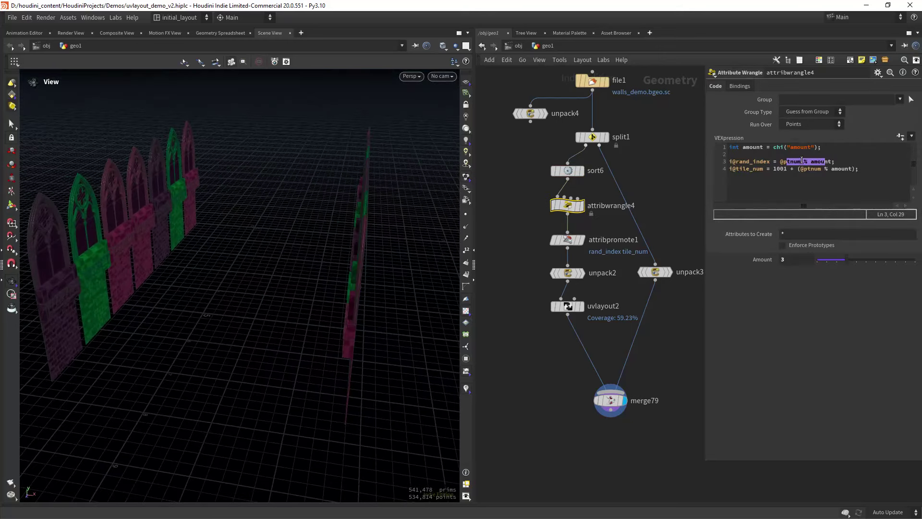
click(568, 309)
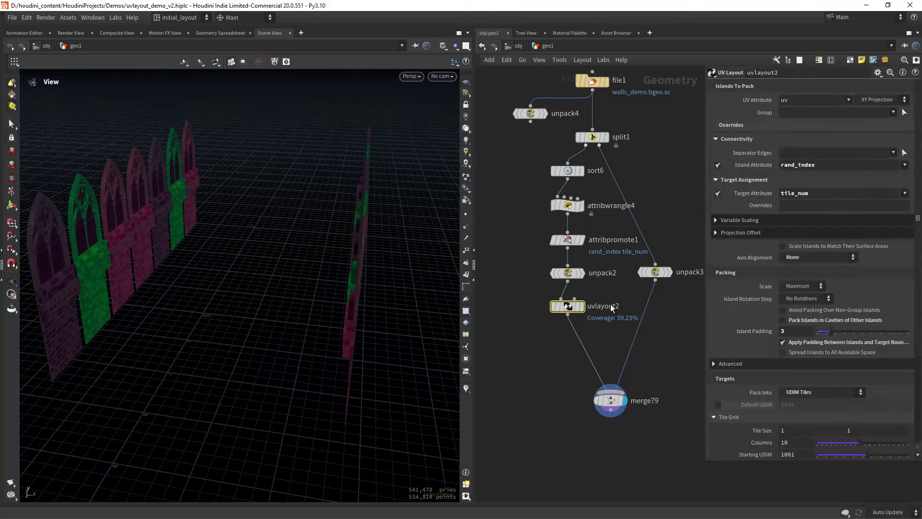
click(598, 214)
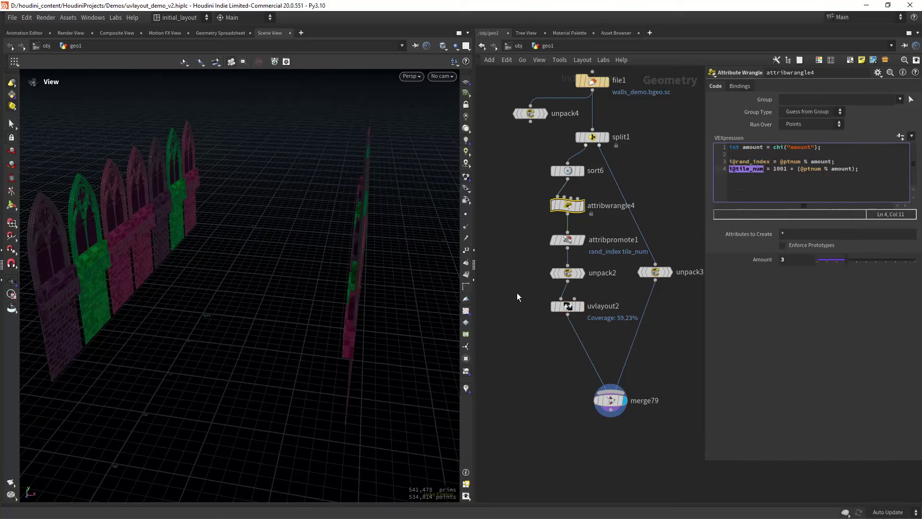
click(567, 306)
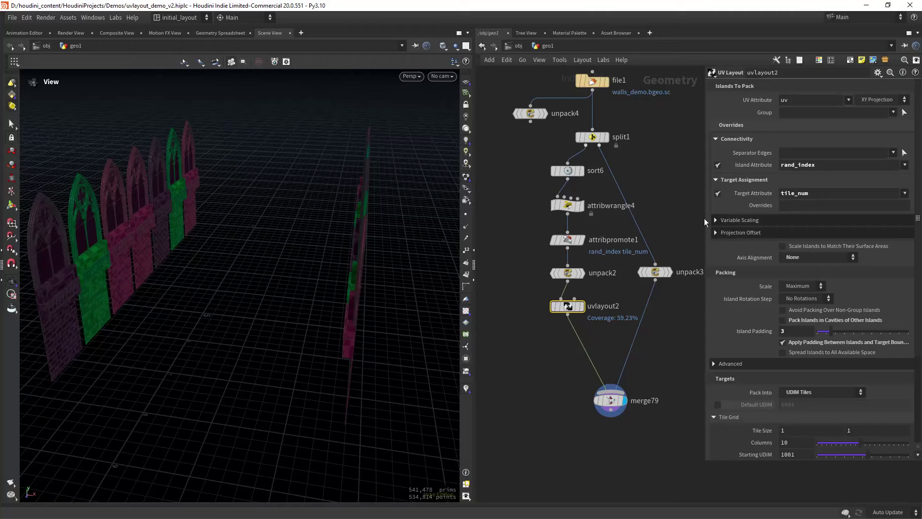
scroll(629, 336, down, 1)
Step: Inspect the merged walls from the other side and examine their colored UDIM tiles in the UV viewport
drag(307, 315, 380, 316)
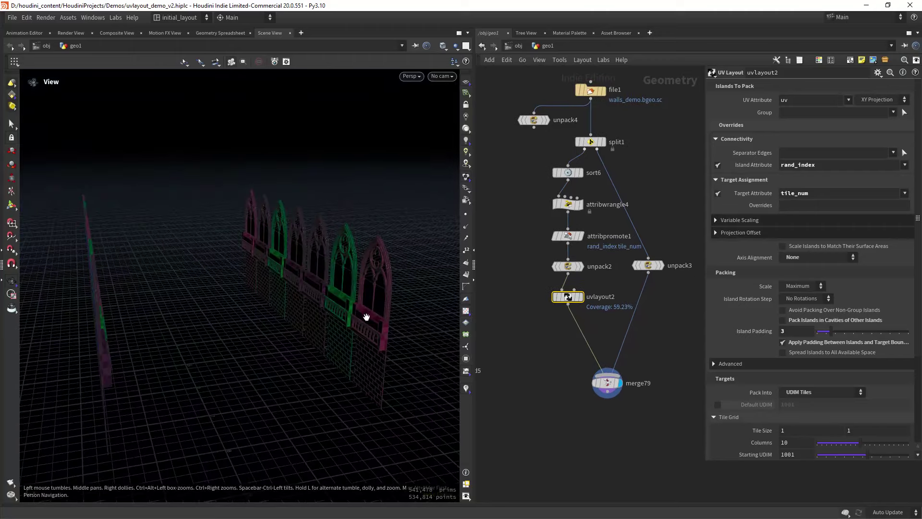
key(space+5)
scroll(350, 326, down, 1)
middle_drag(310, 321, 274, 323)
scroll(274, 323, up, 4)
scroll(351, 323, down, 2)
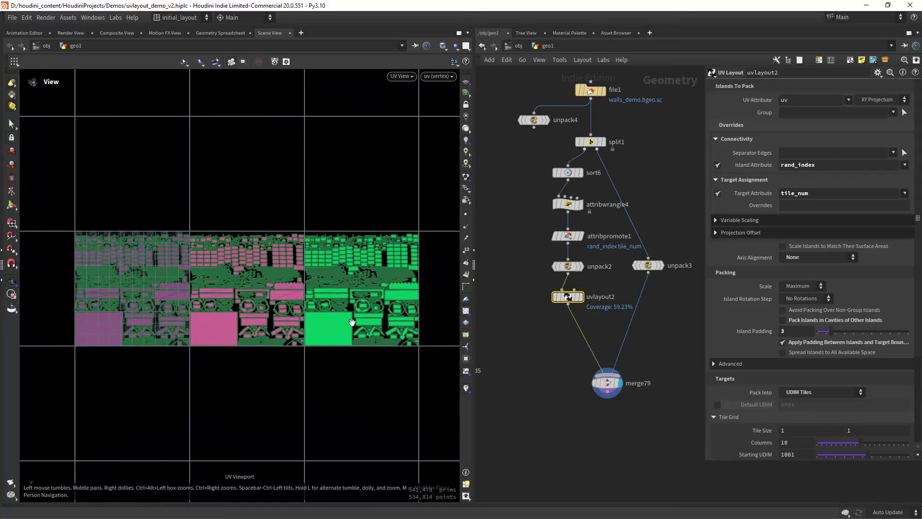